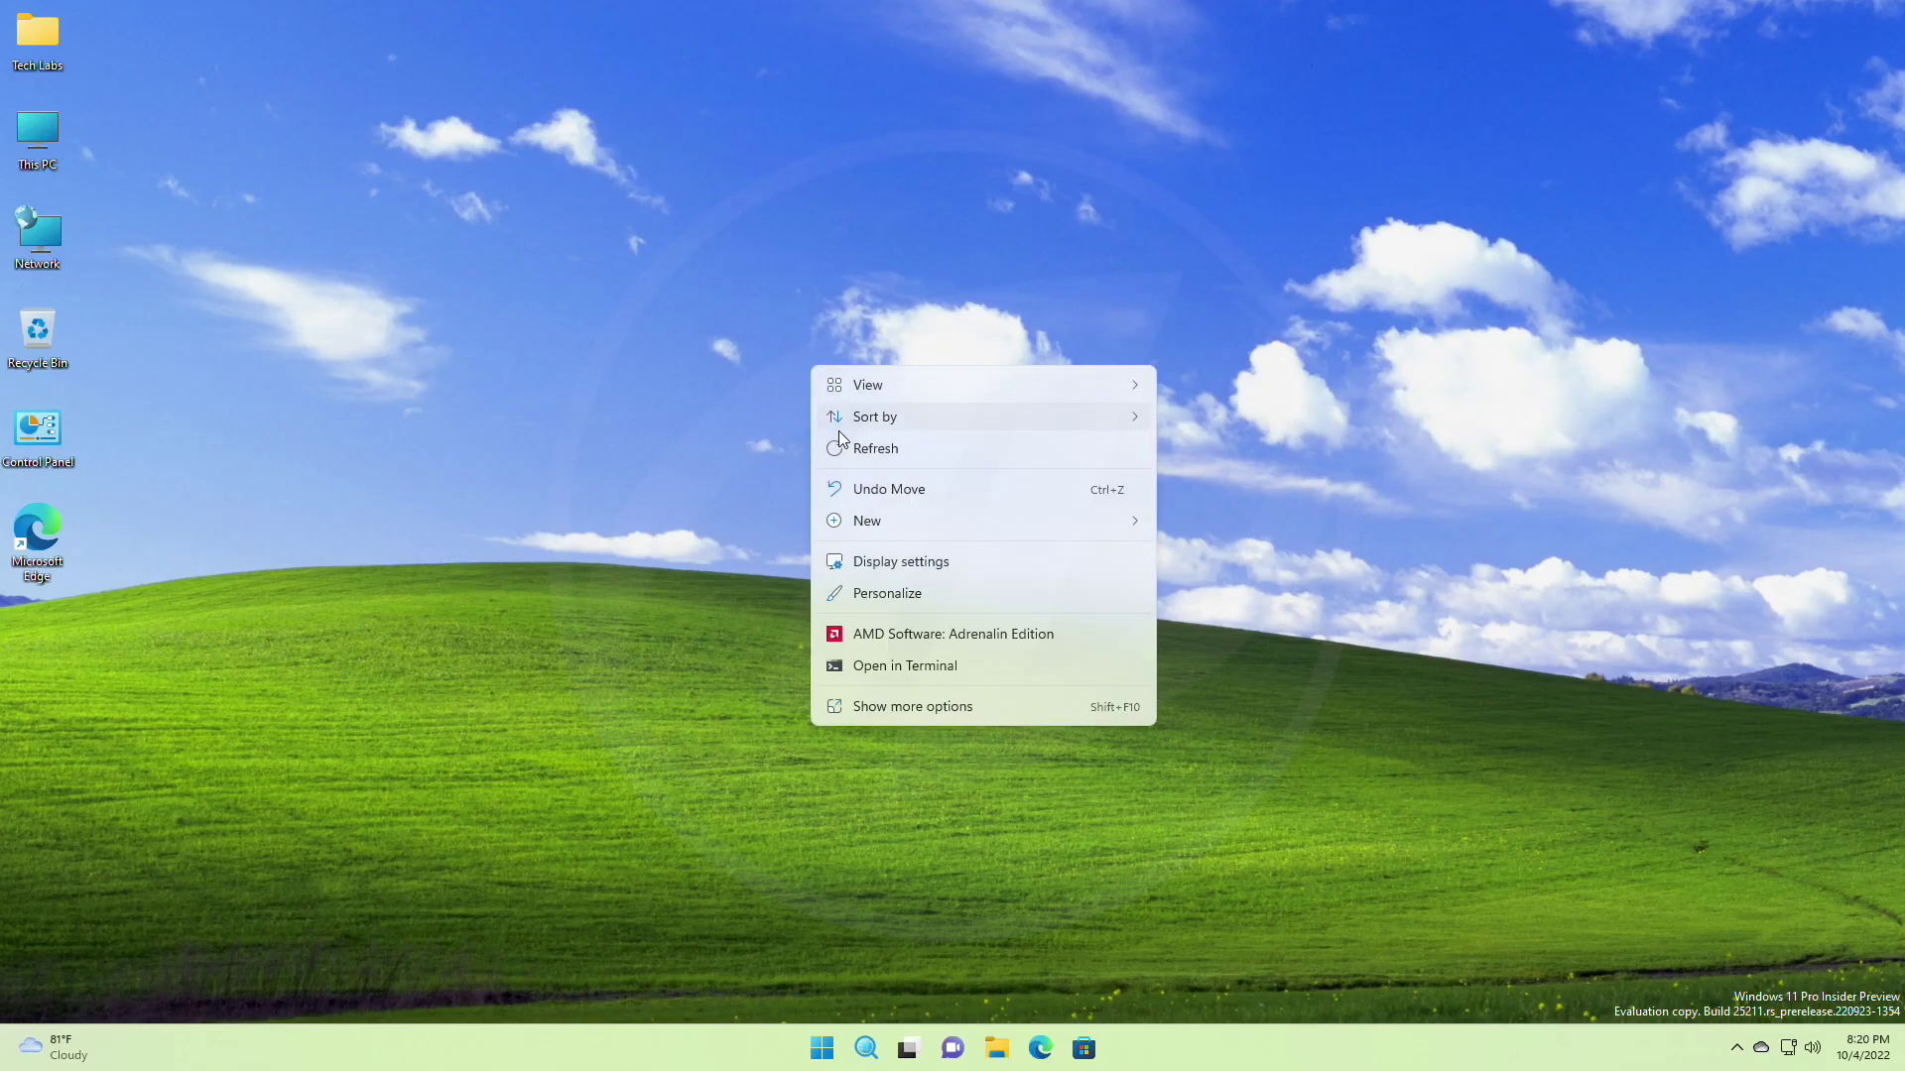
Step: Download ViVeTool-v0.3.1.zip from the ViVe GitHub releases page in Edge
click(856, 447)
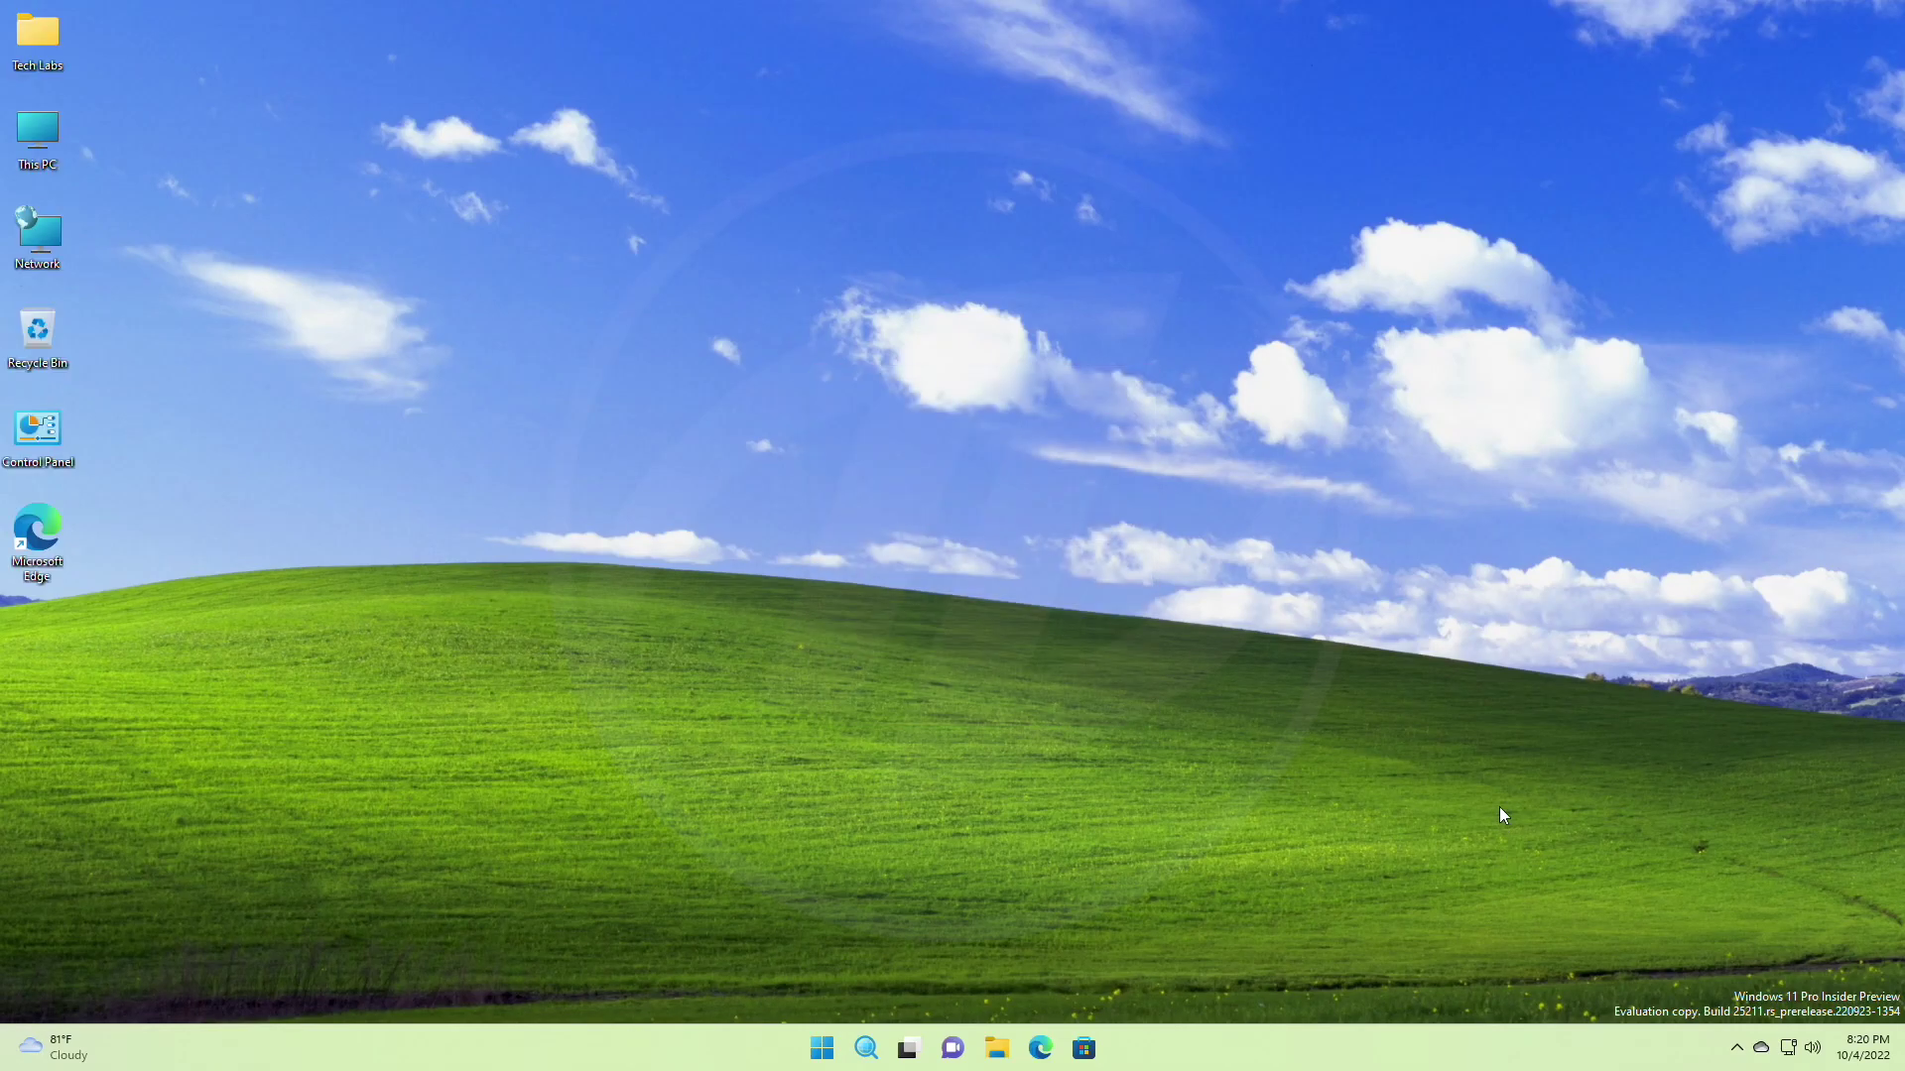
click(1739, 1040)
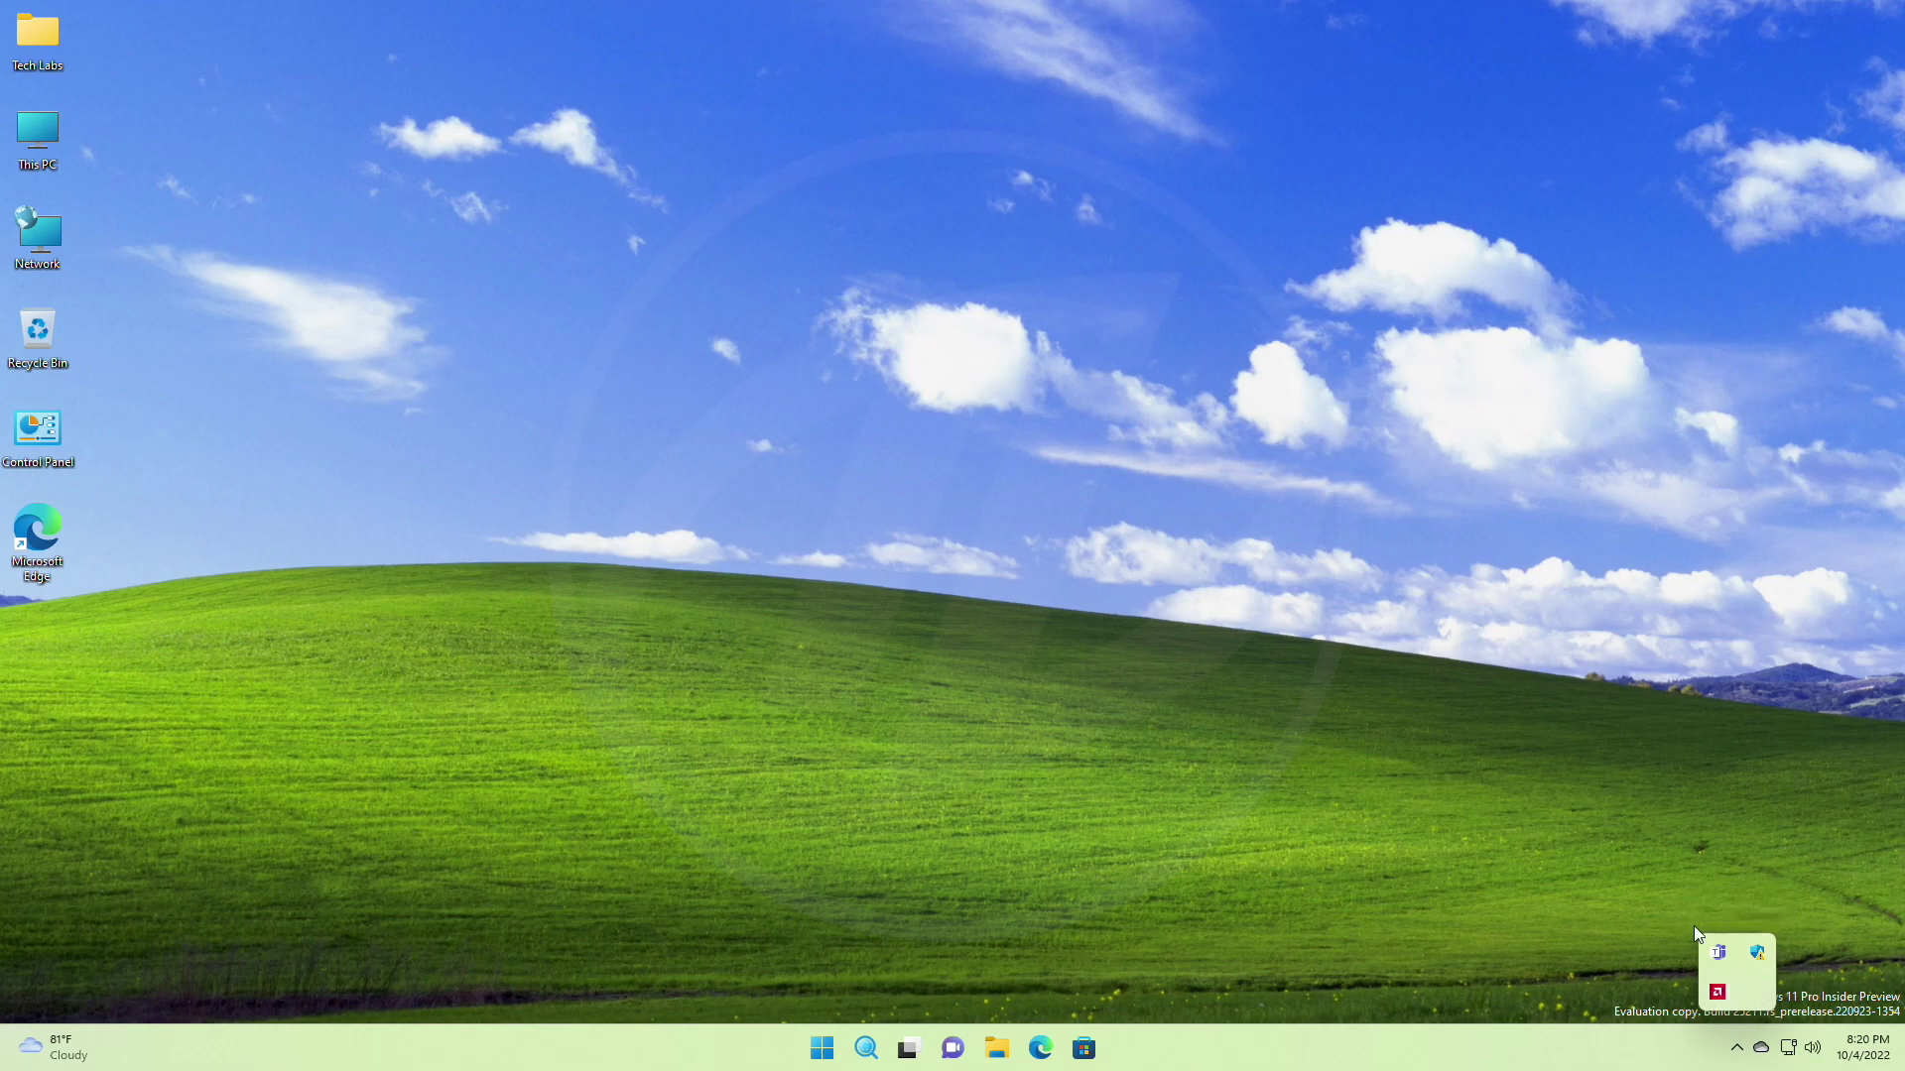
click(914, 697)
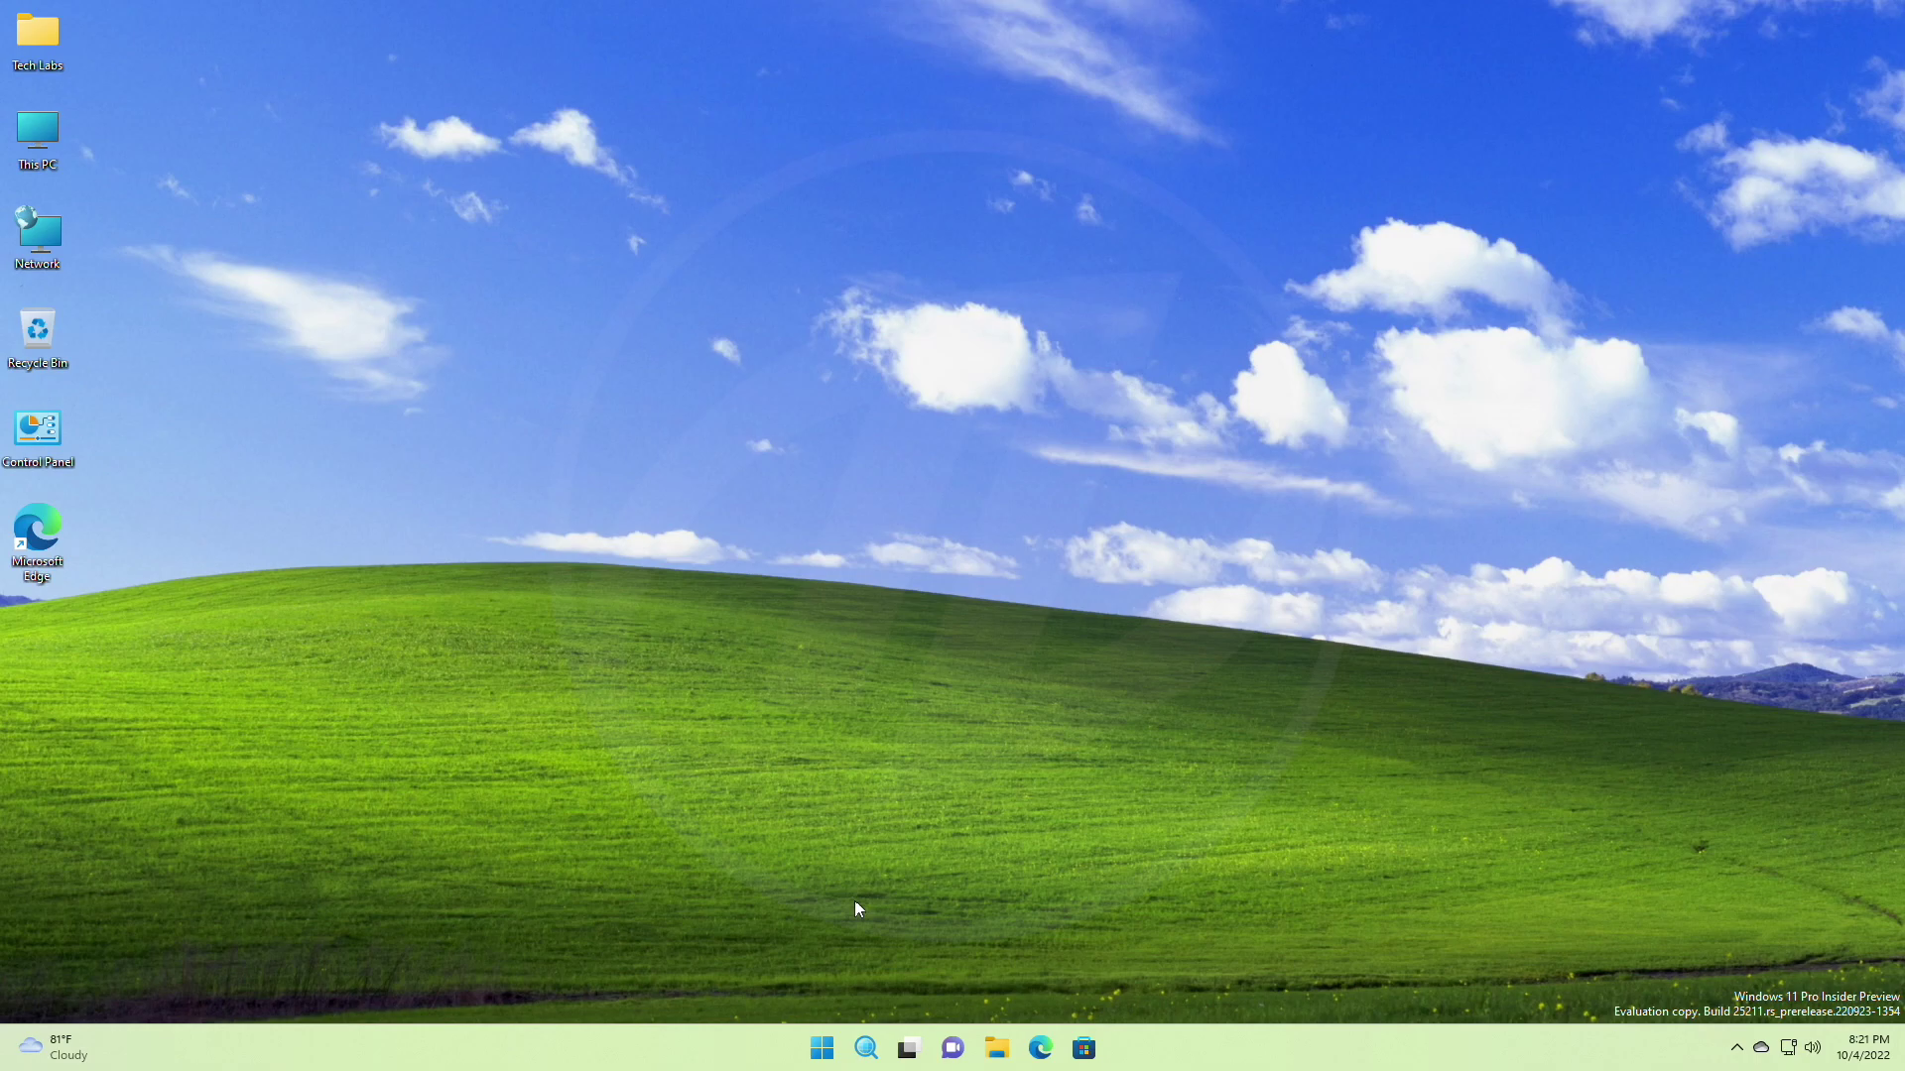
double_click(62, 551)
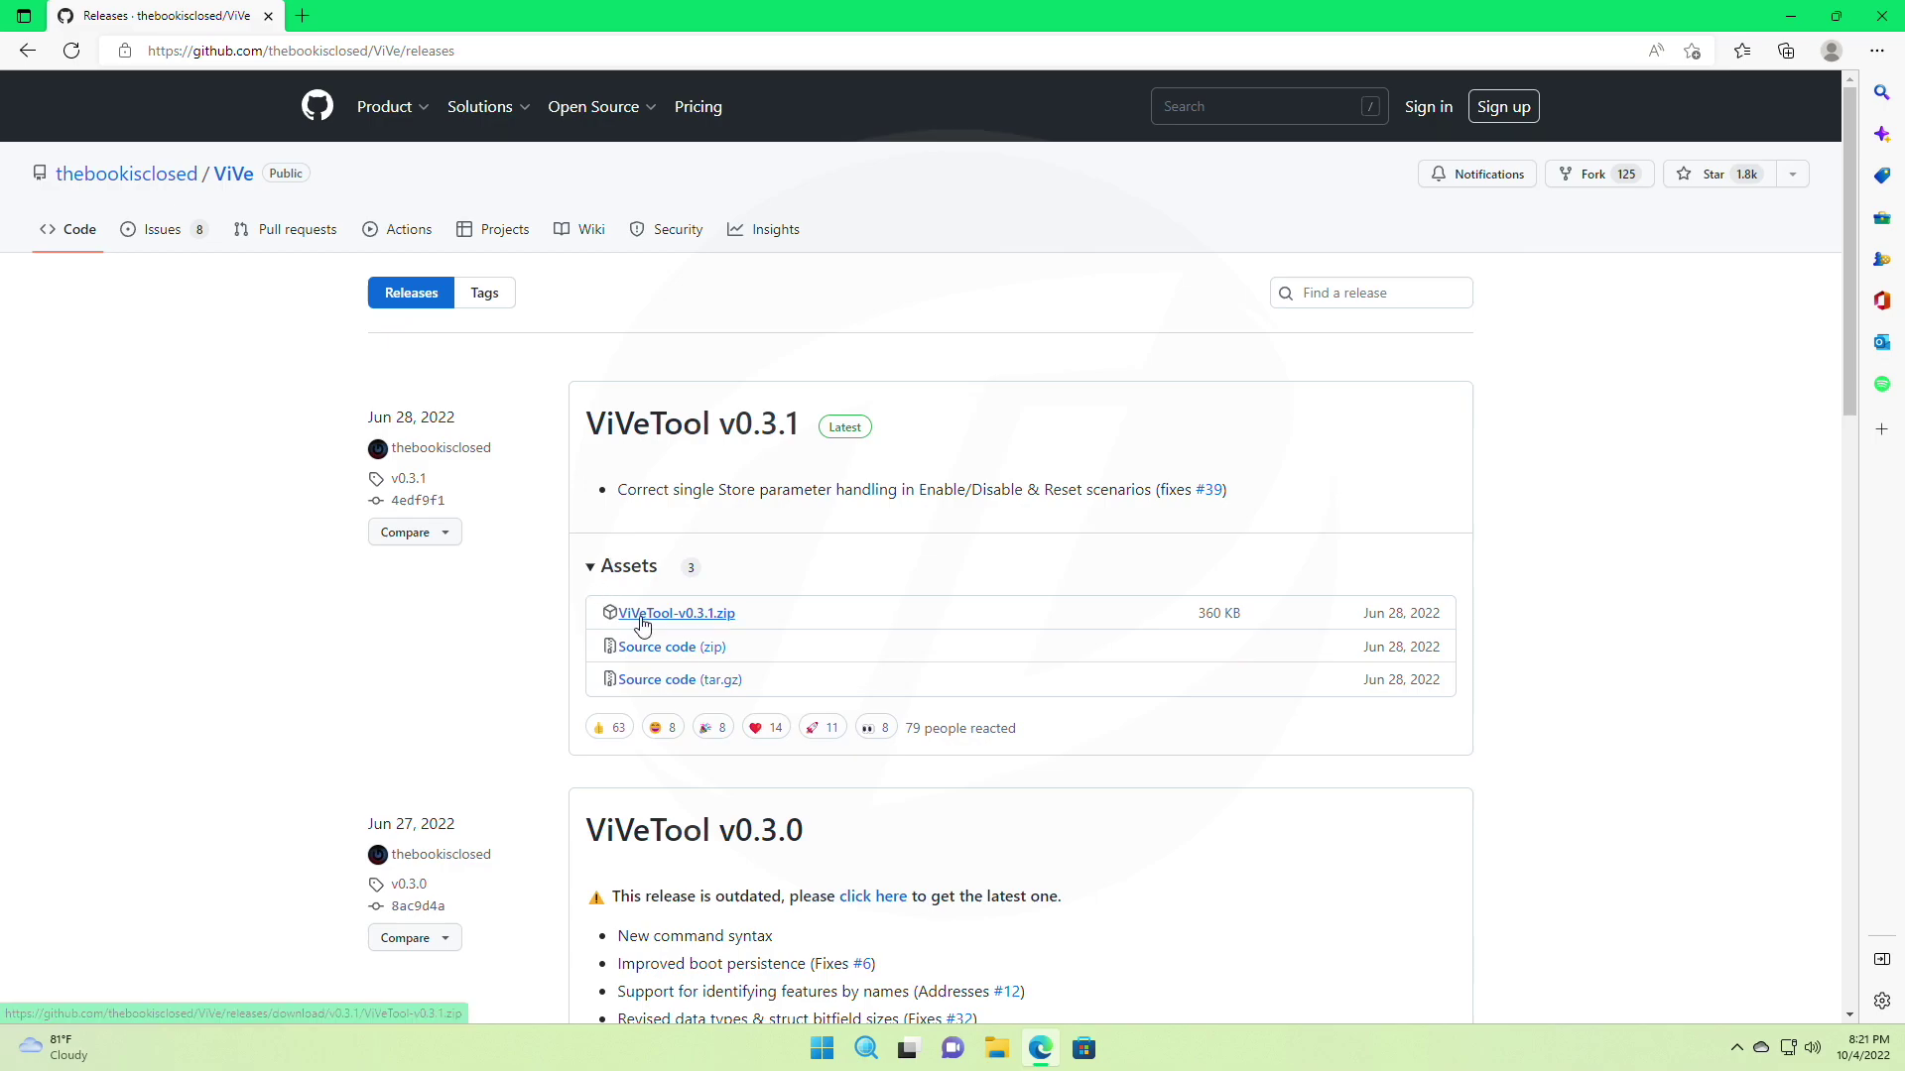
click(642, 623)
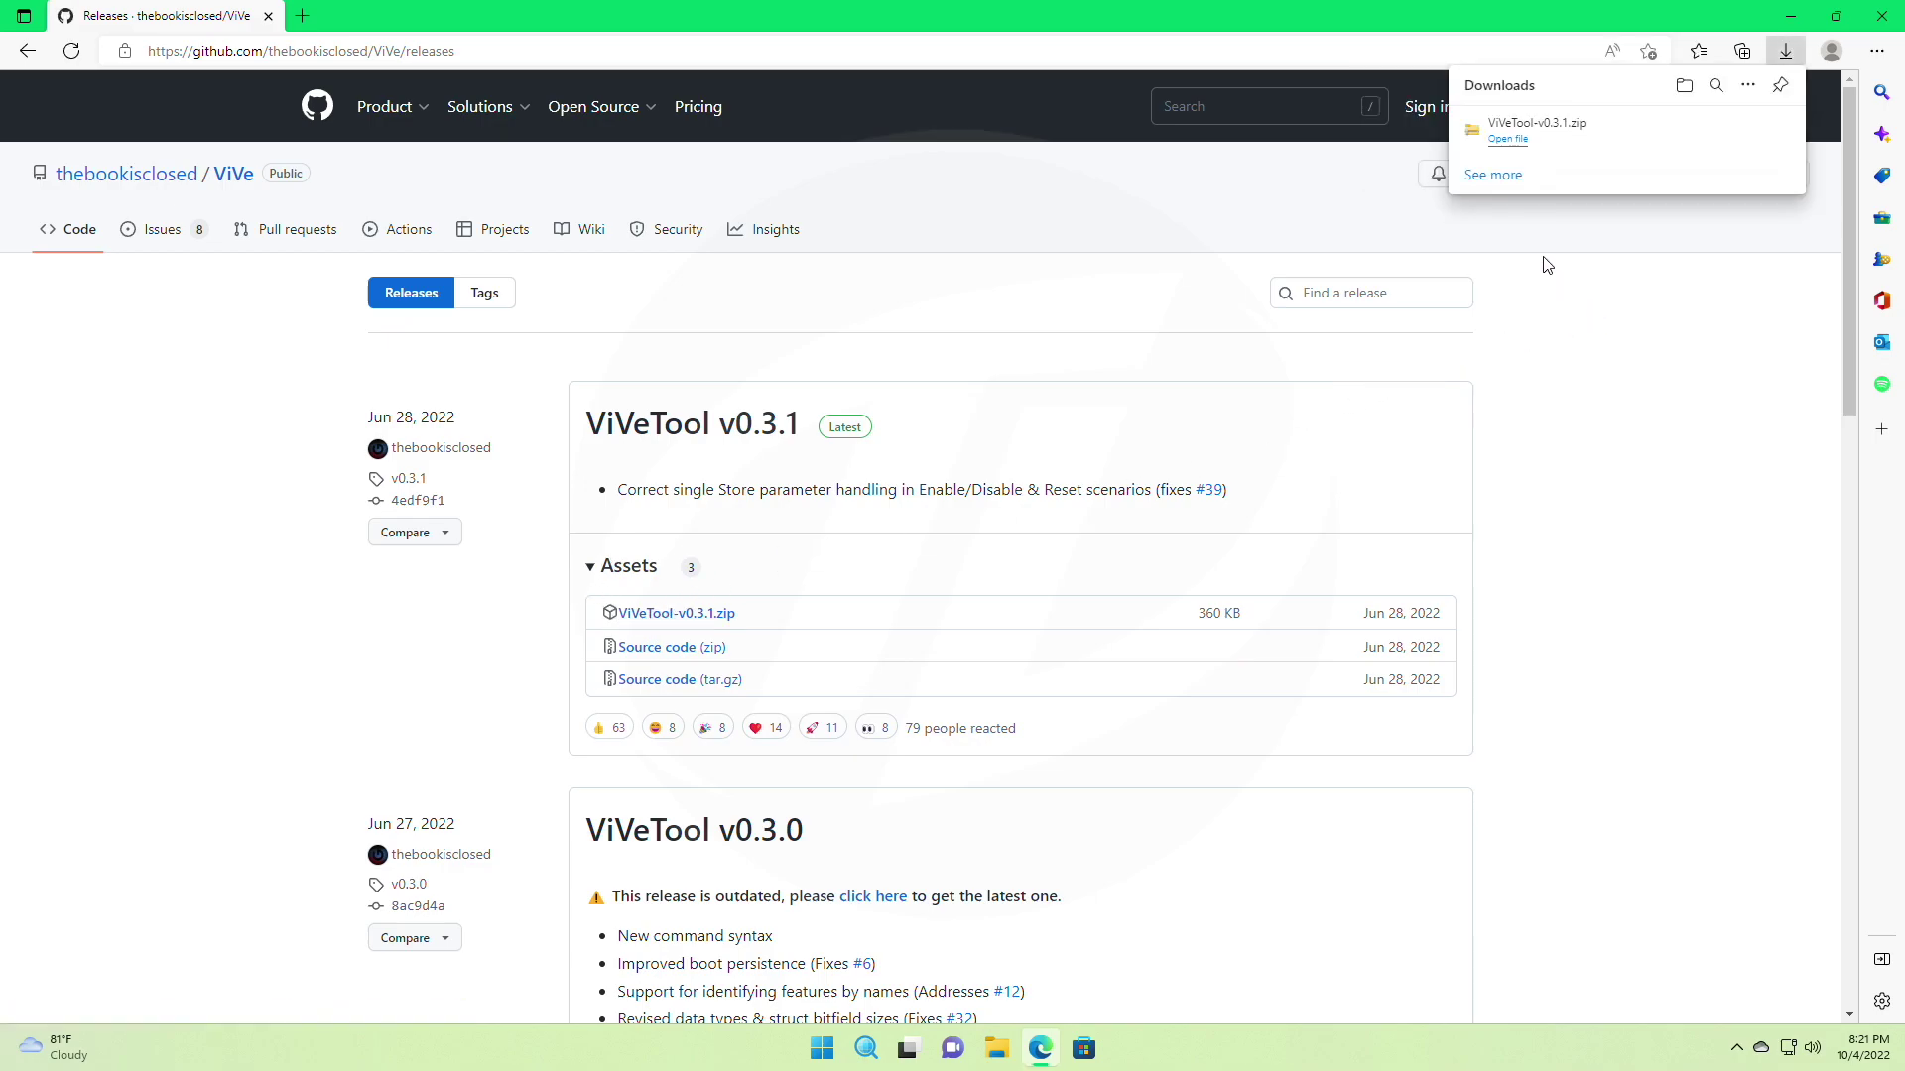
Step: Close Edge and start Extract All on the ViVeTool zip in Downloads
click(1882, 15)
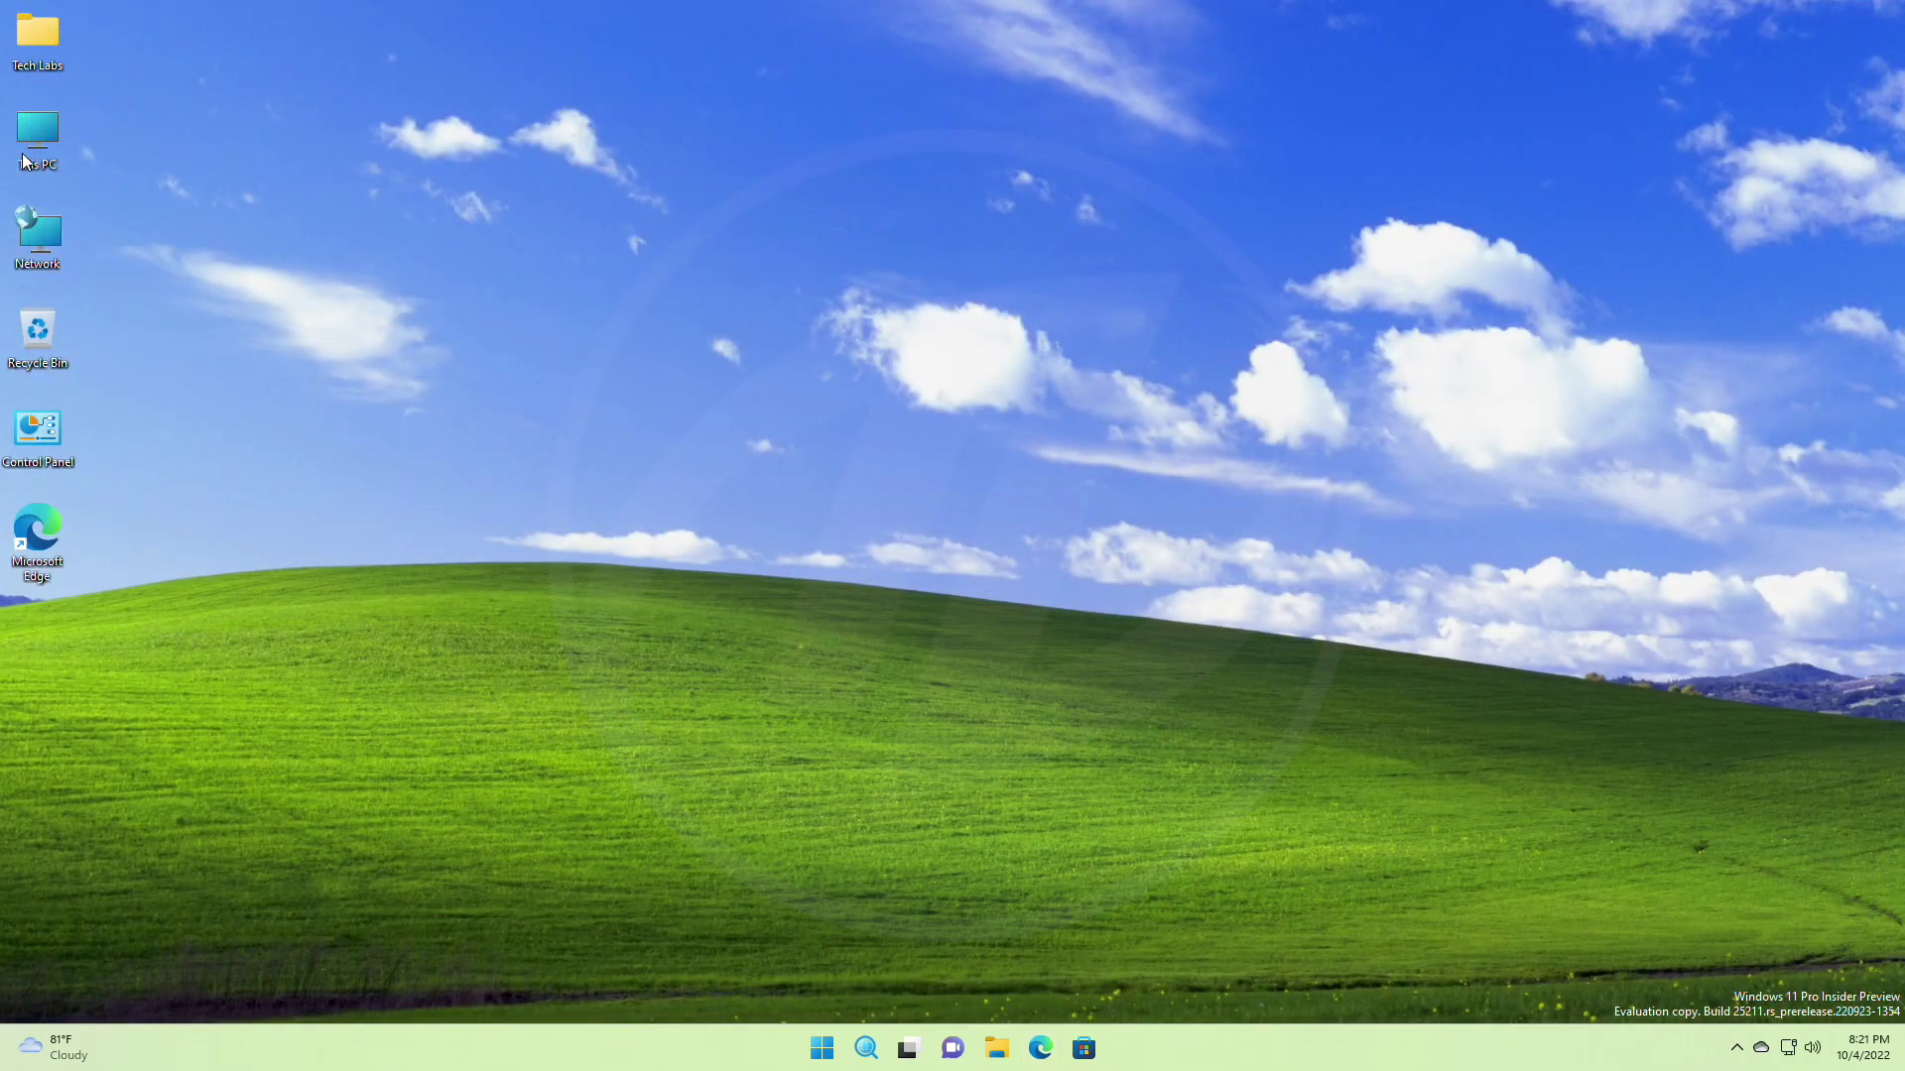
double_click(38, 131)
click(492, 494)
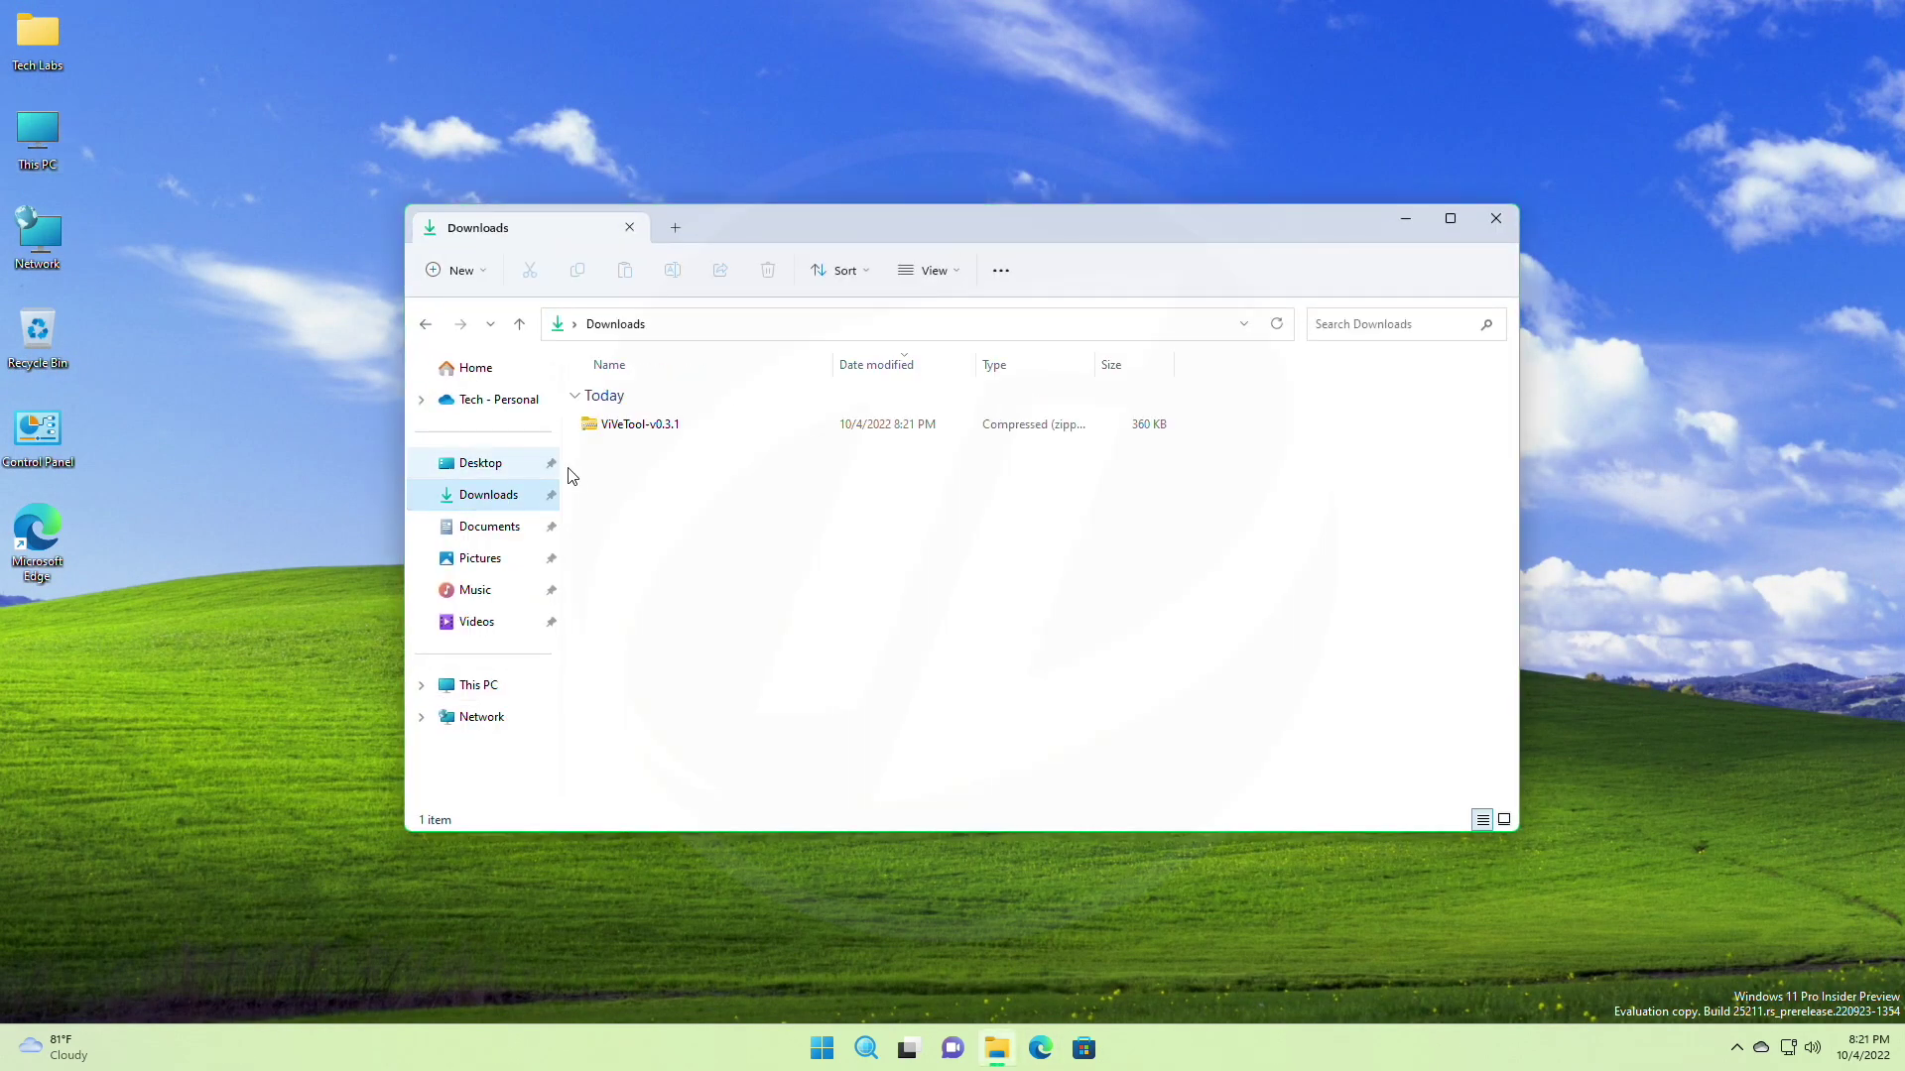
click(647, 424)
right_click(647, 424)
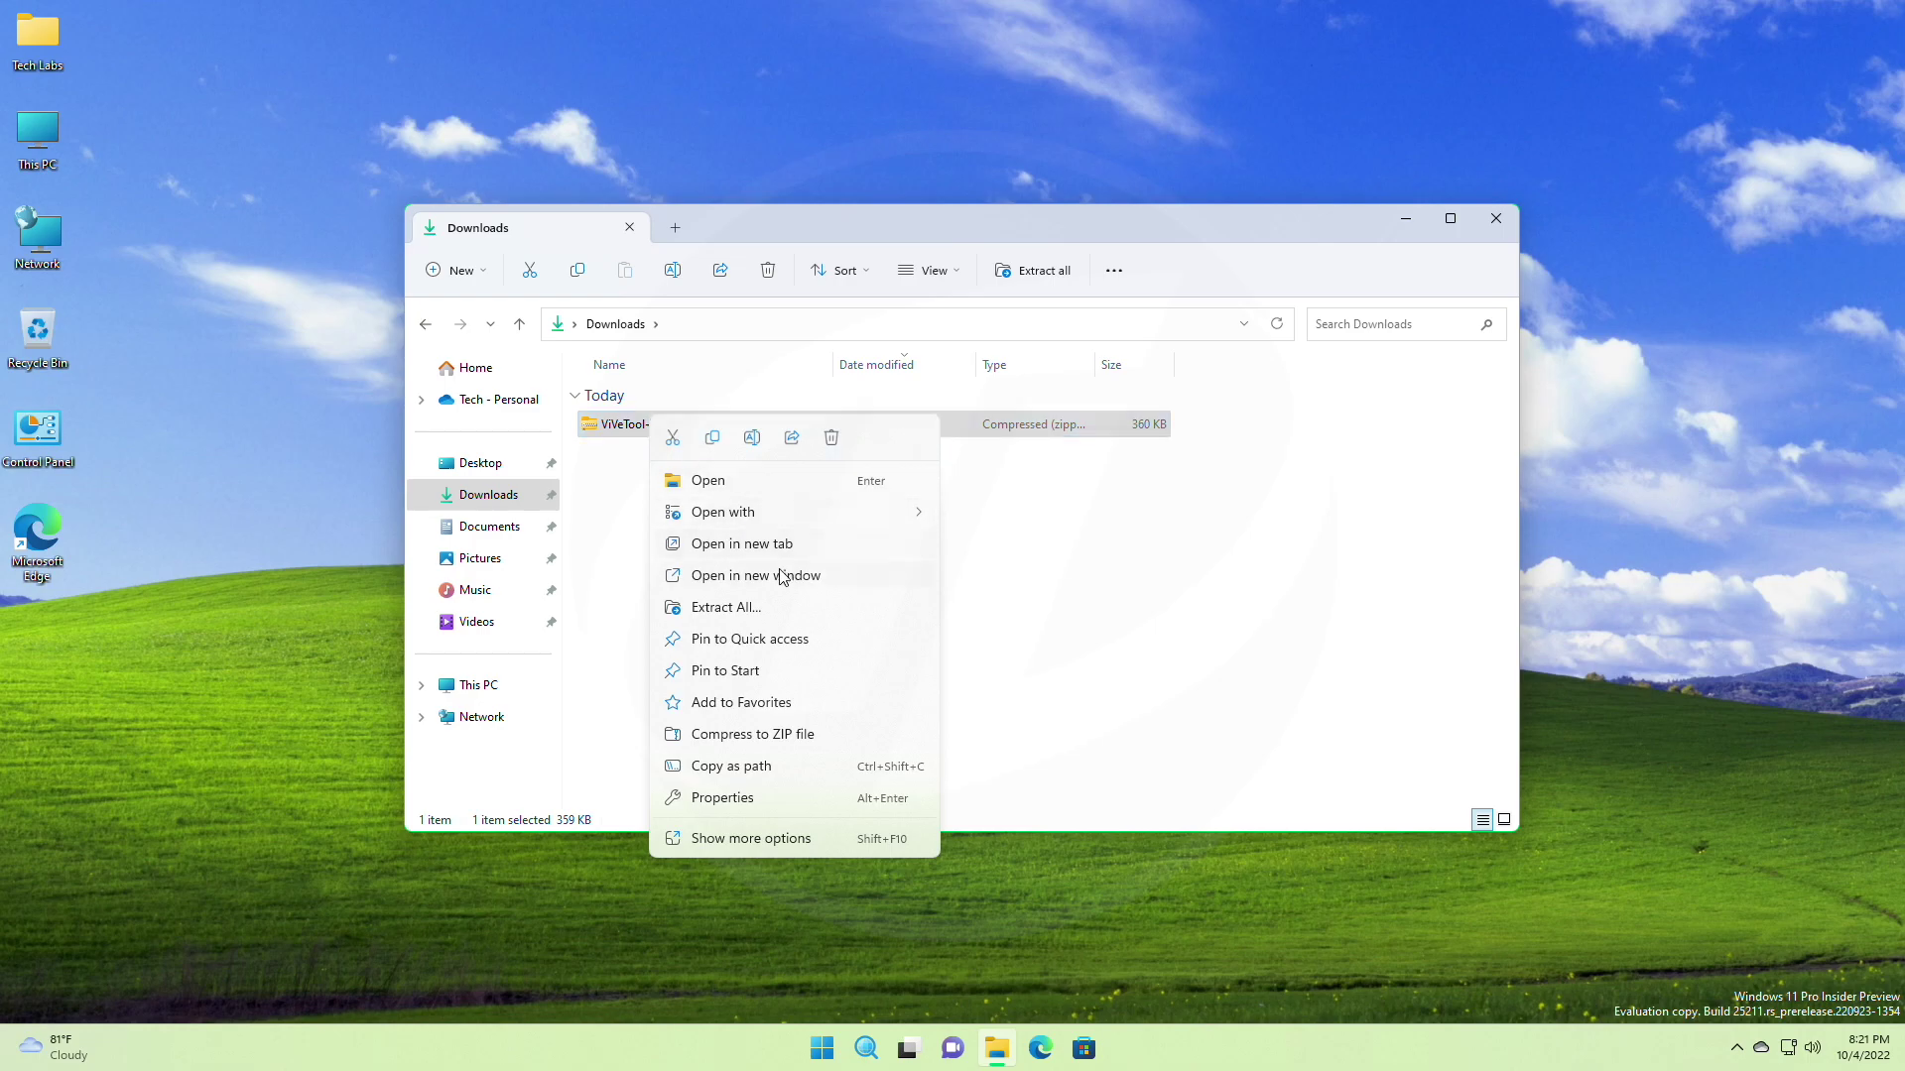
click(793, 607)
Step: Extract ViVeTool into C:\Windows\System32, replacing existing files with administrator permission
click(1173, 439)
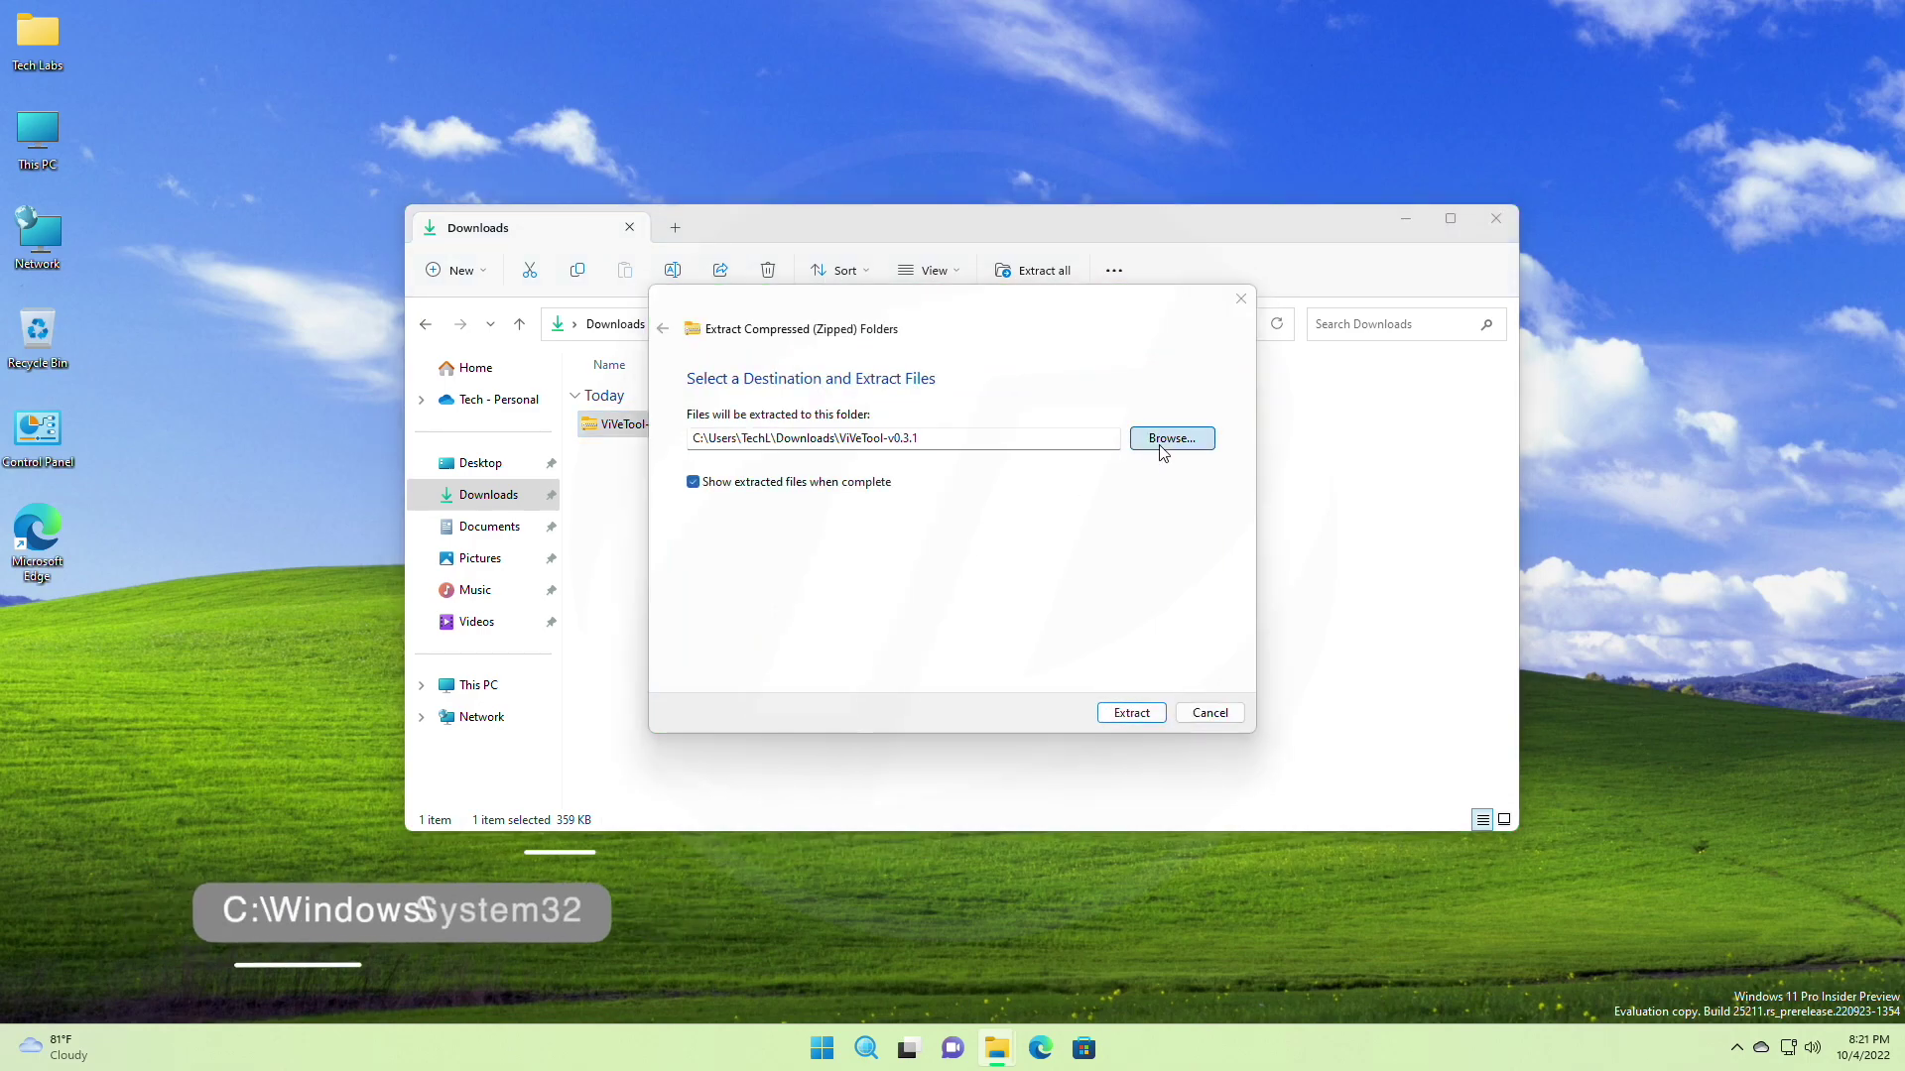
click(729, 763)
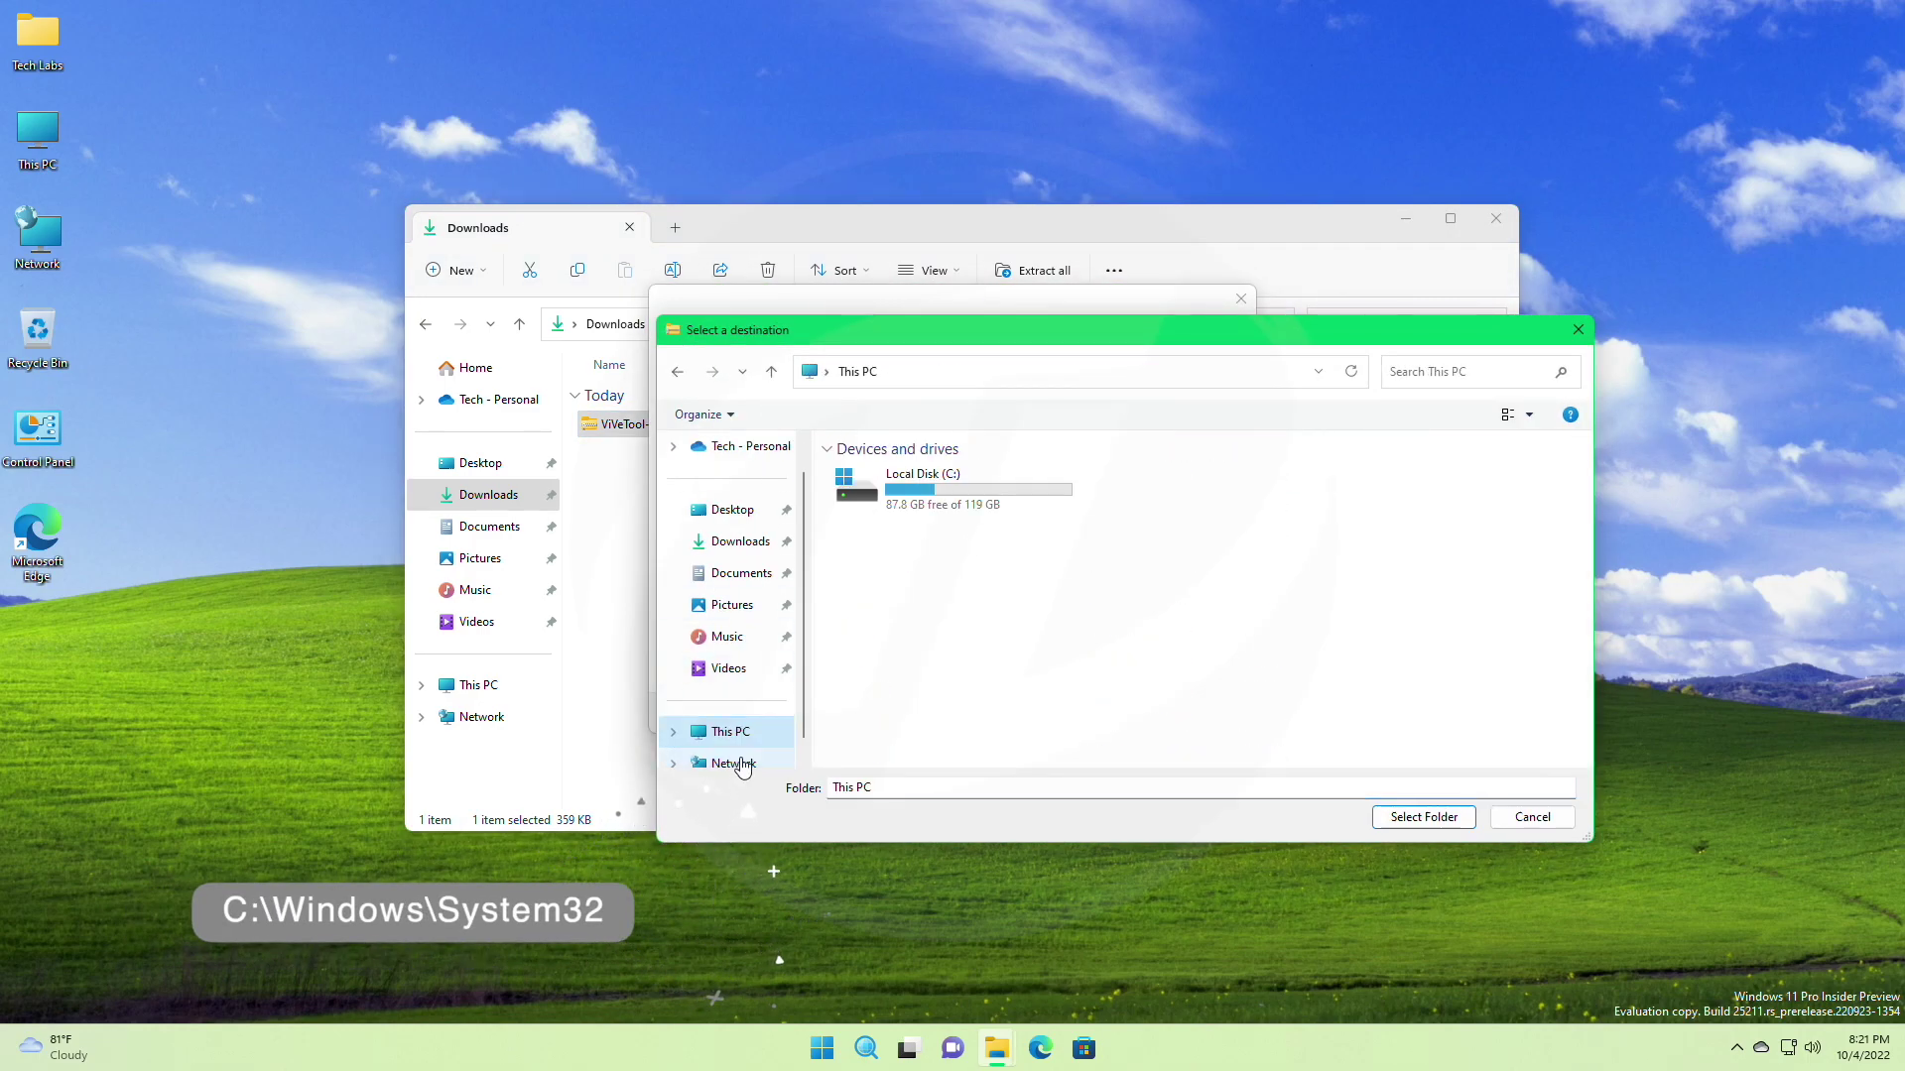
double_click(939, 517)
double_click(907, 601)
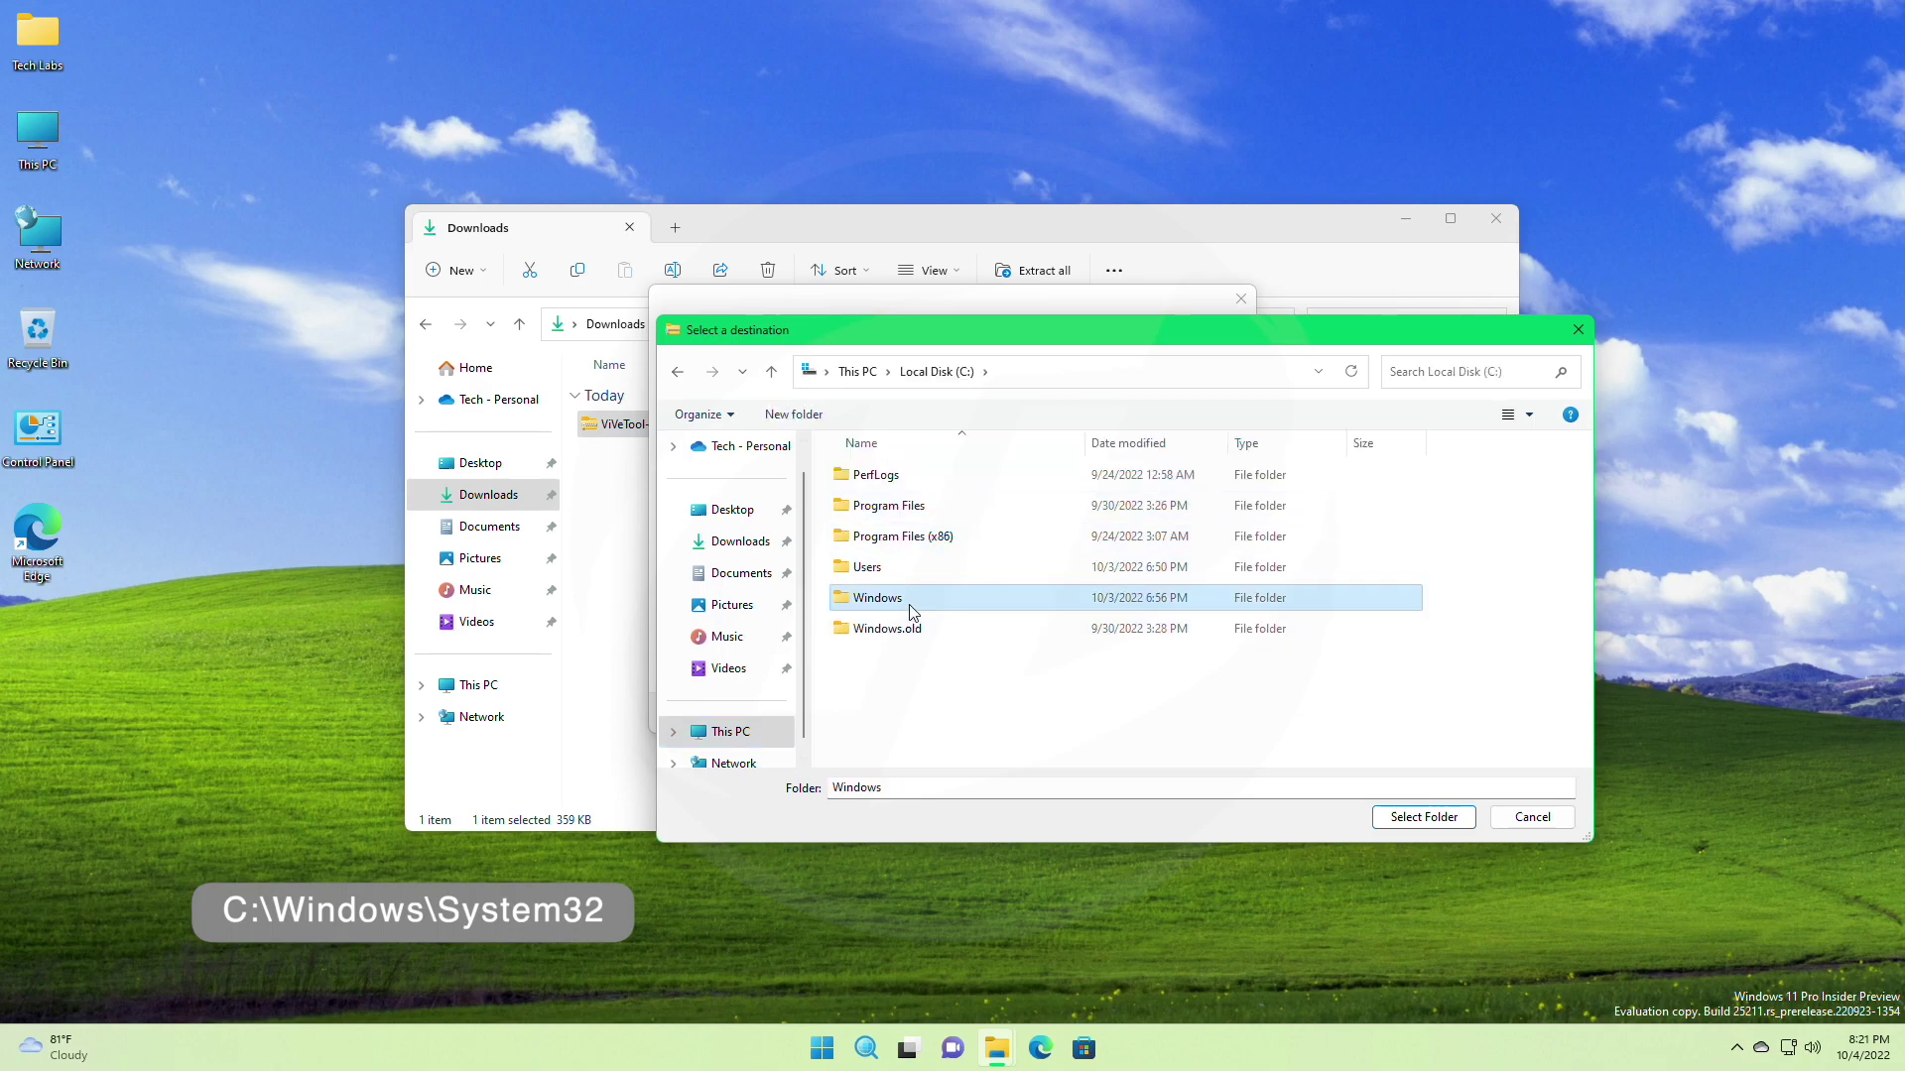
key(s)
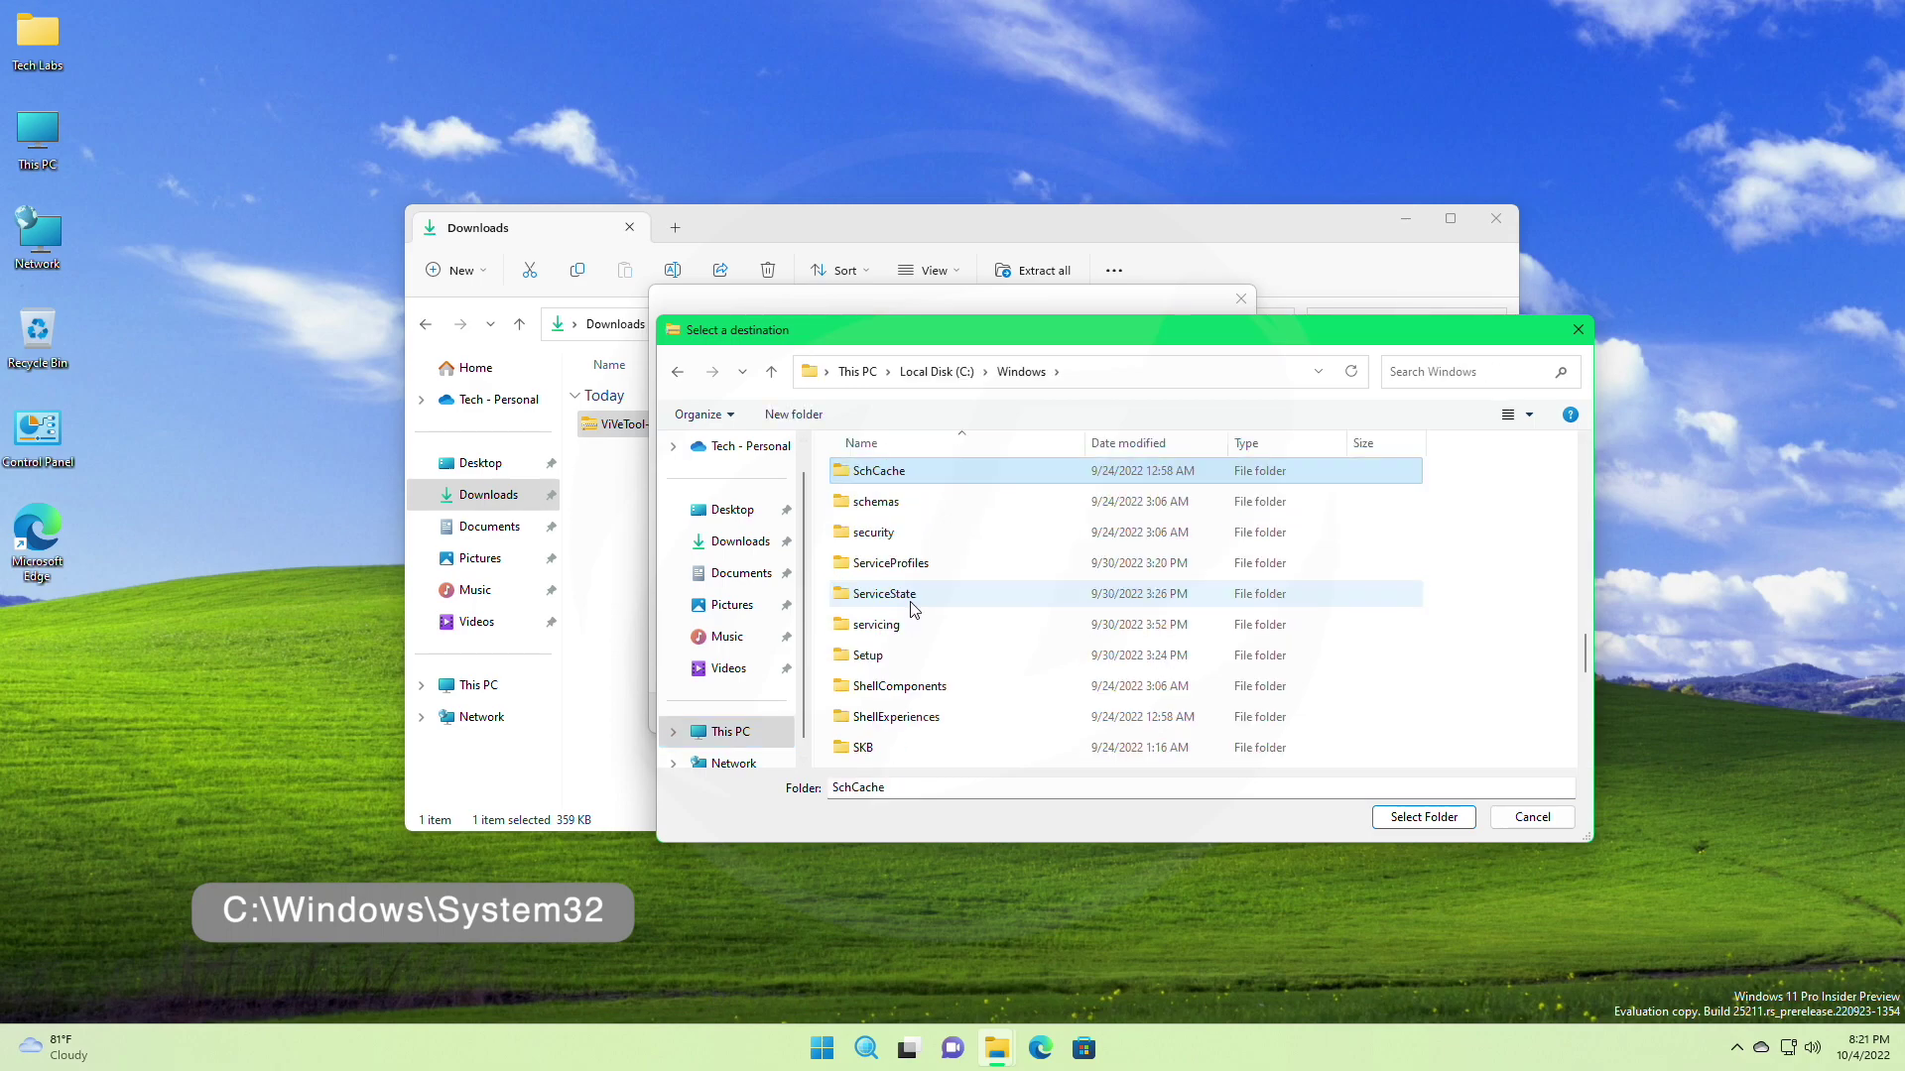
scroll(912, 610, down, 2)
scroll(915, 618, down, 1)
click(920, 632)
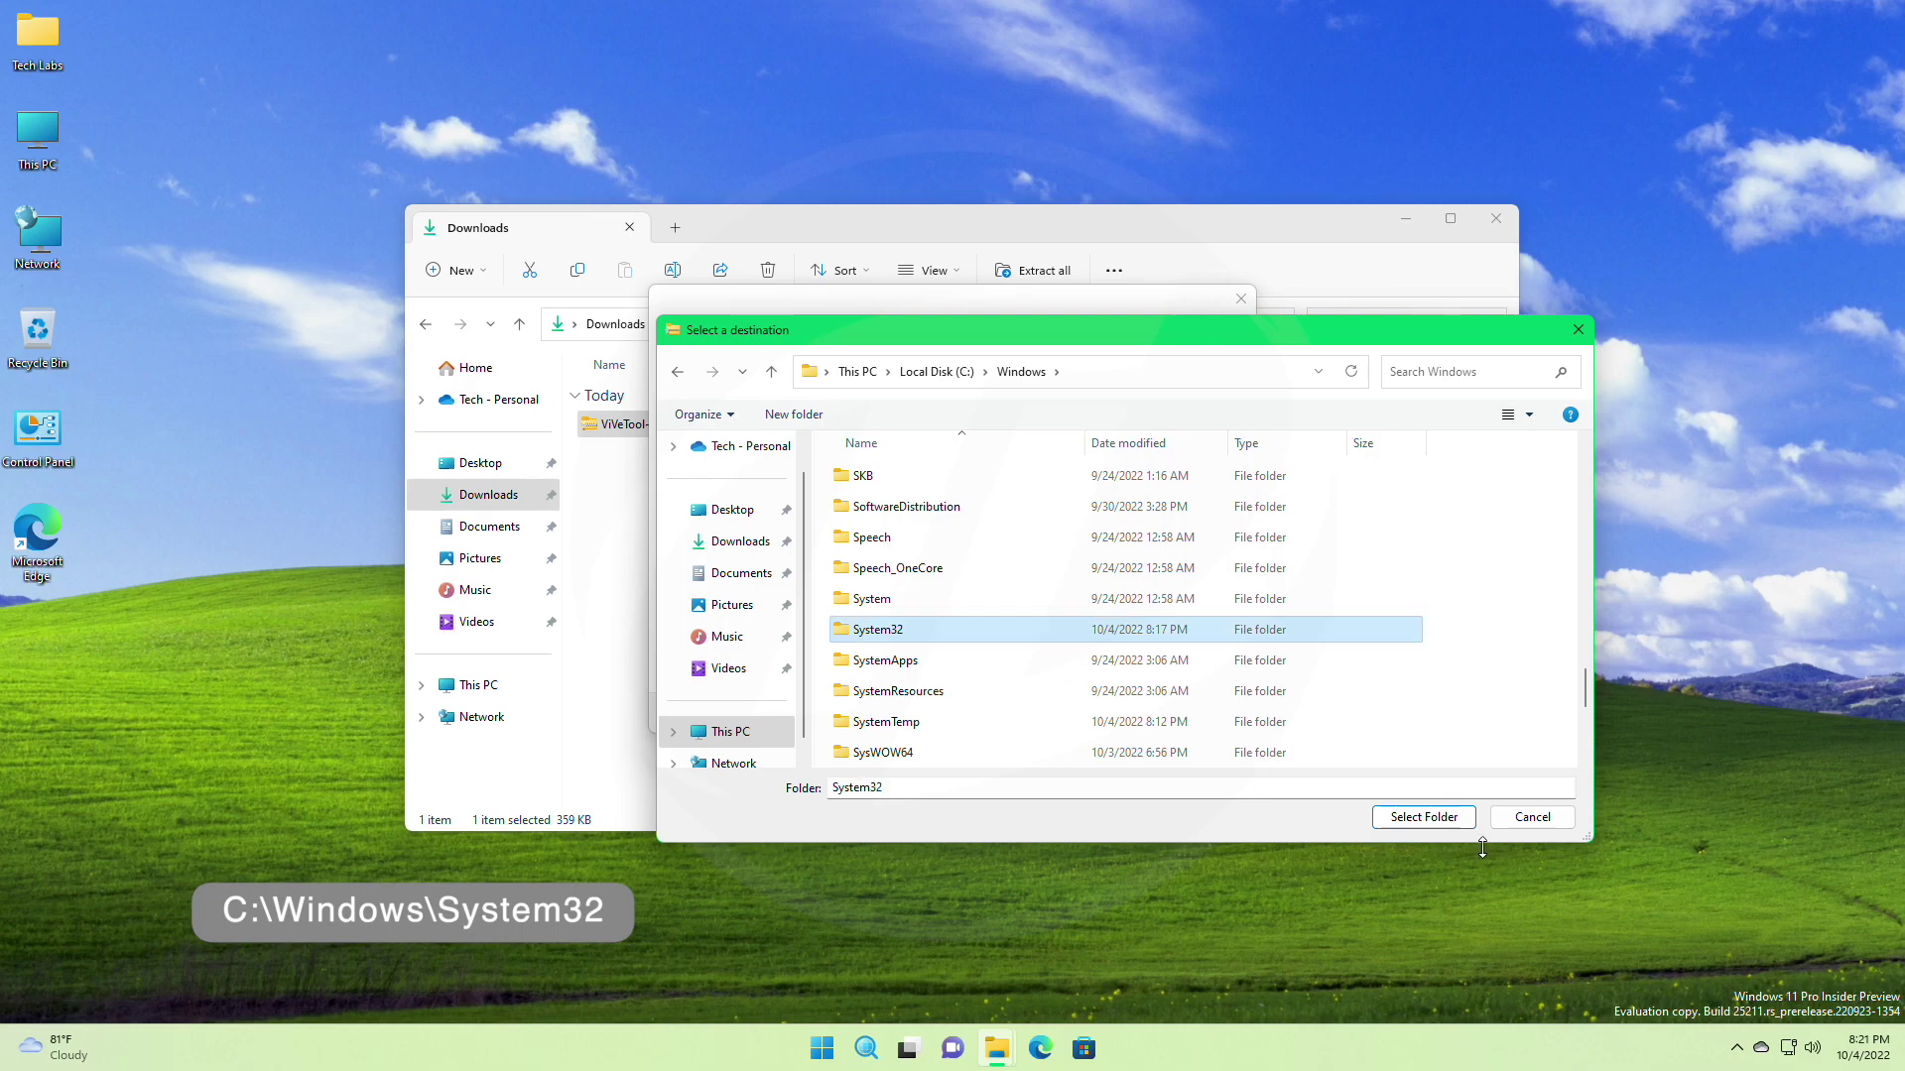
click(1448, 822)
click(1130, 714)
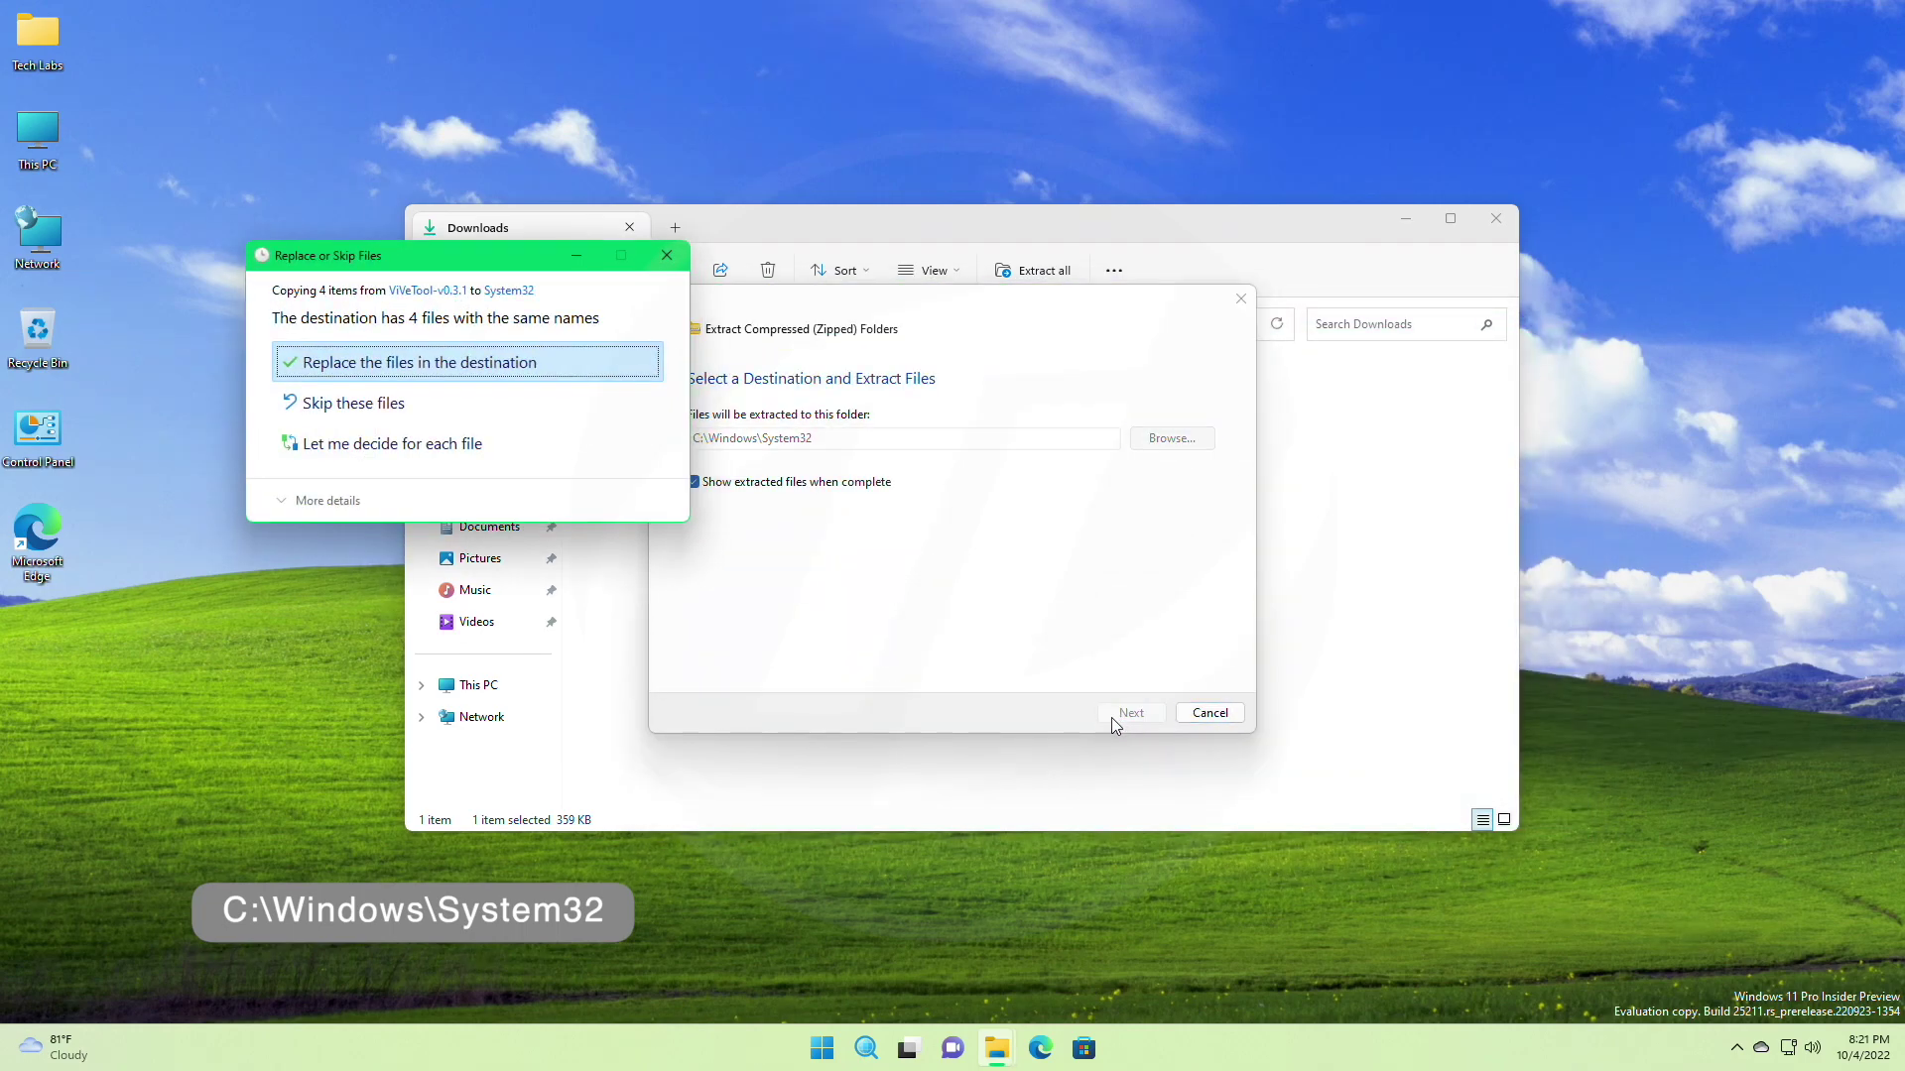
click(462, 373)
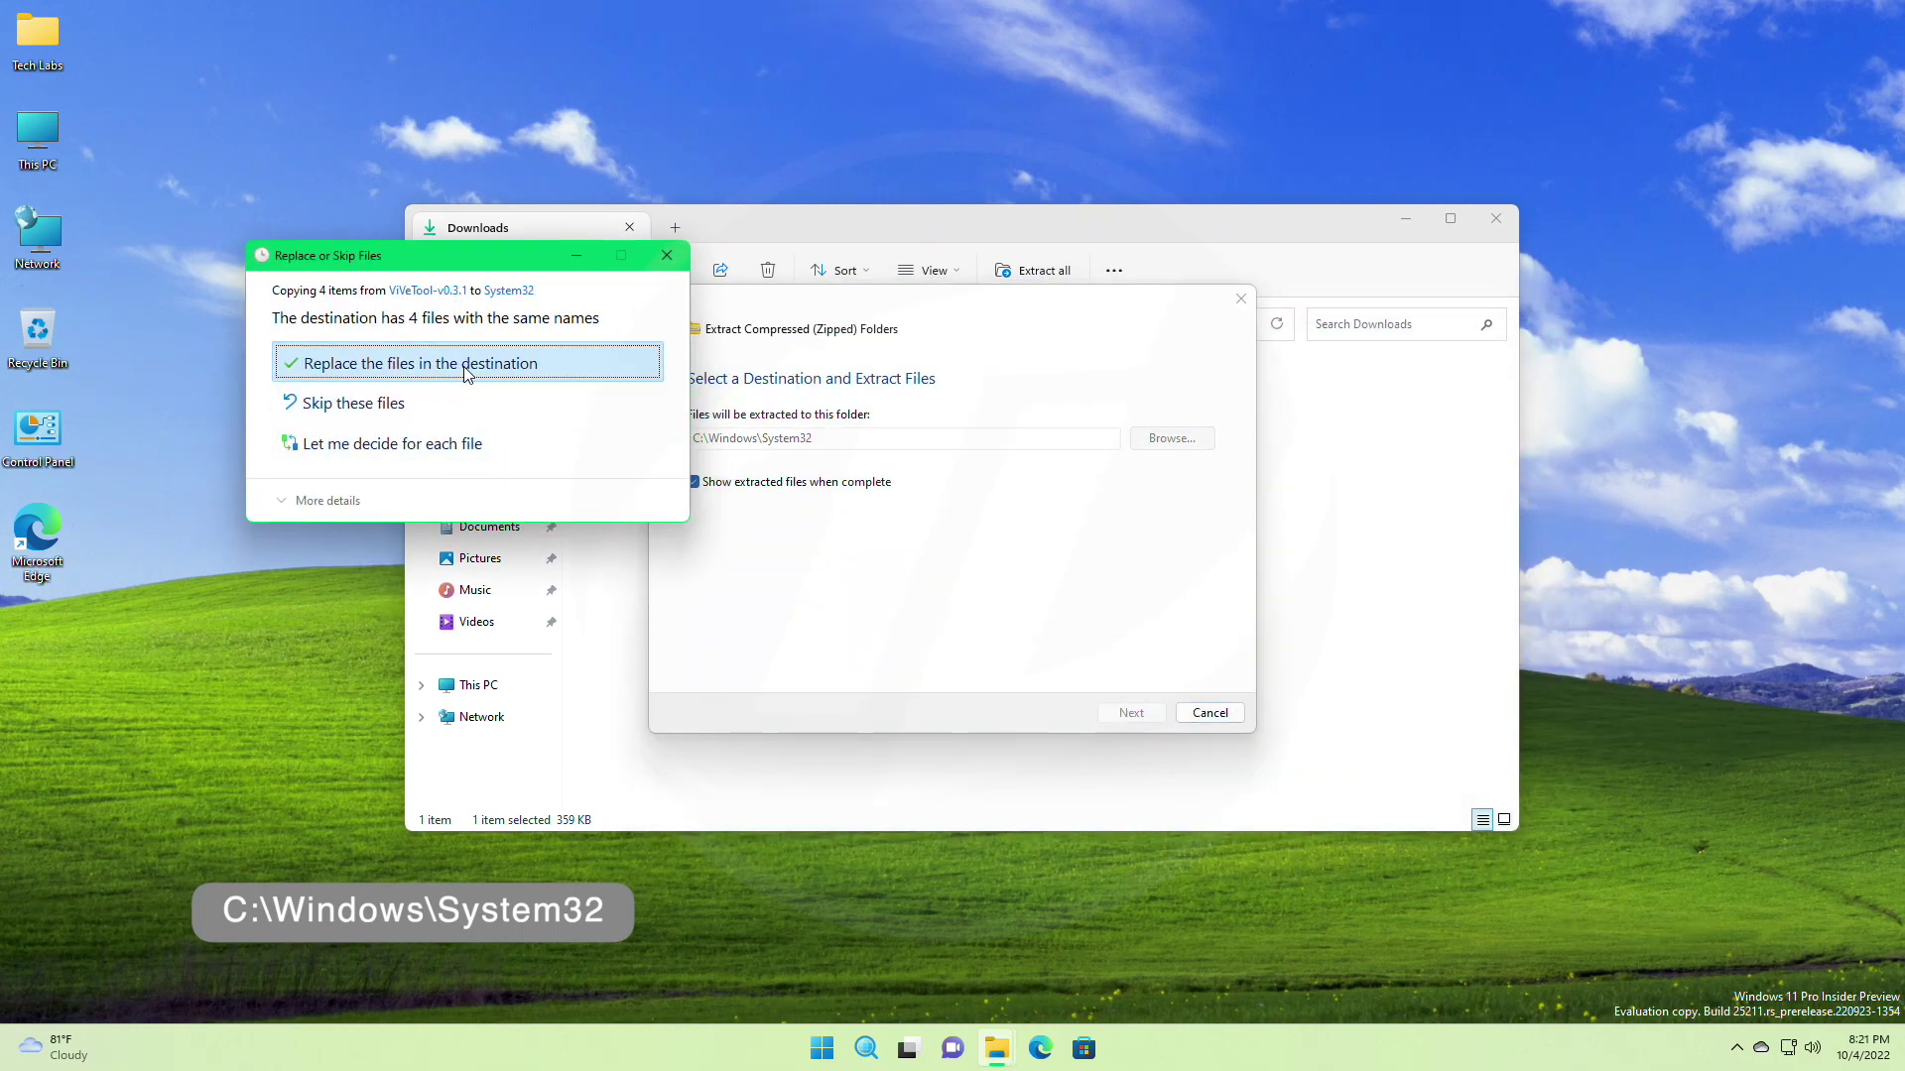
click(395, 424)
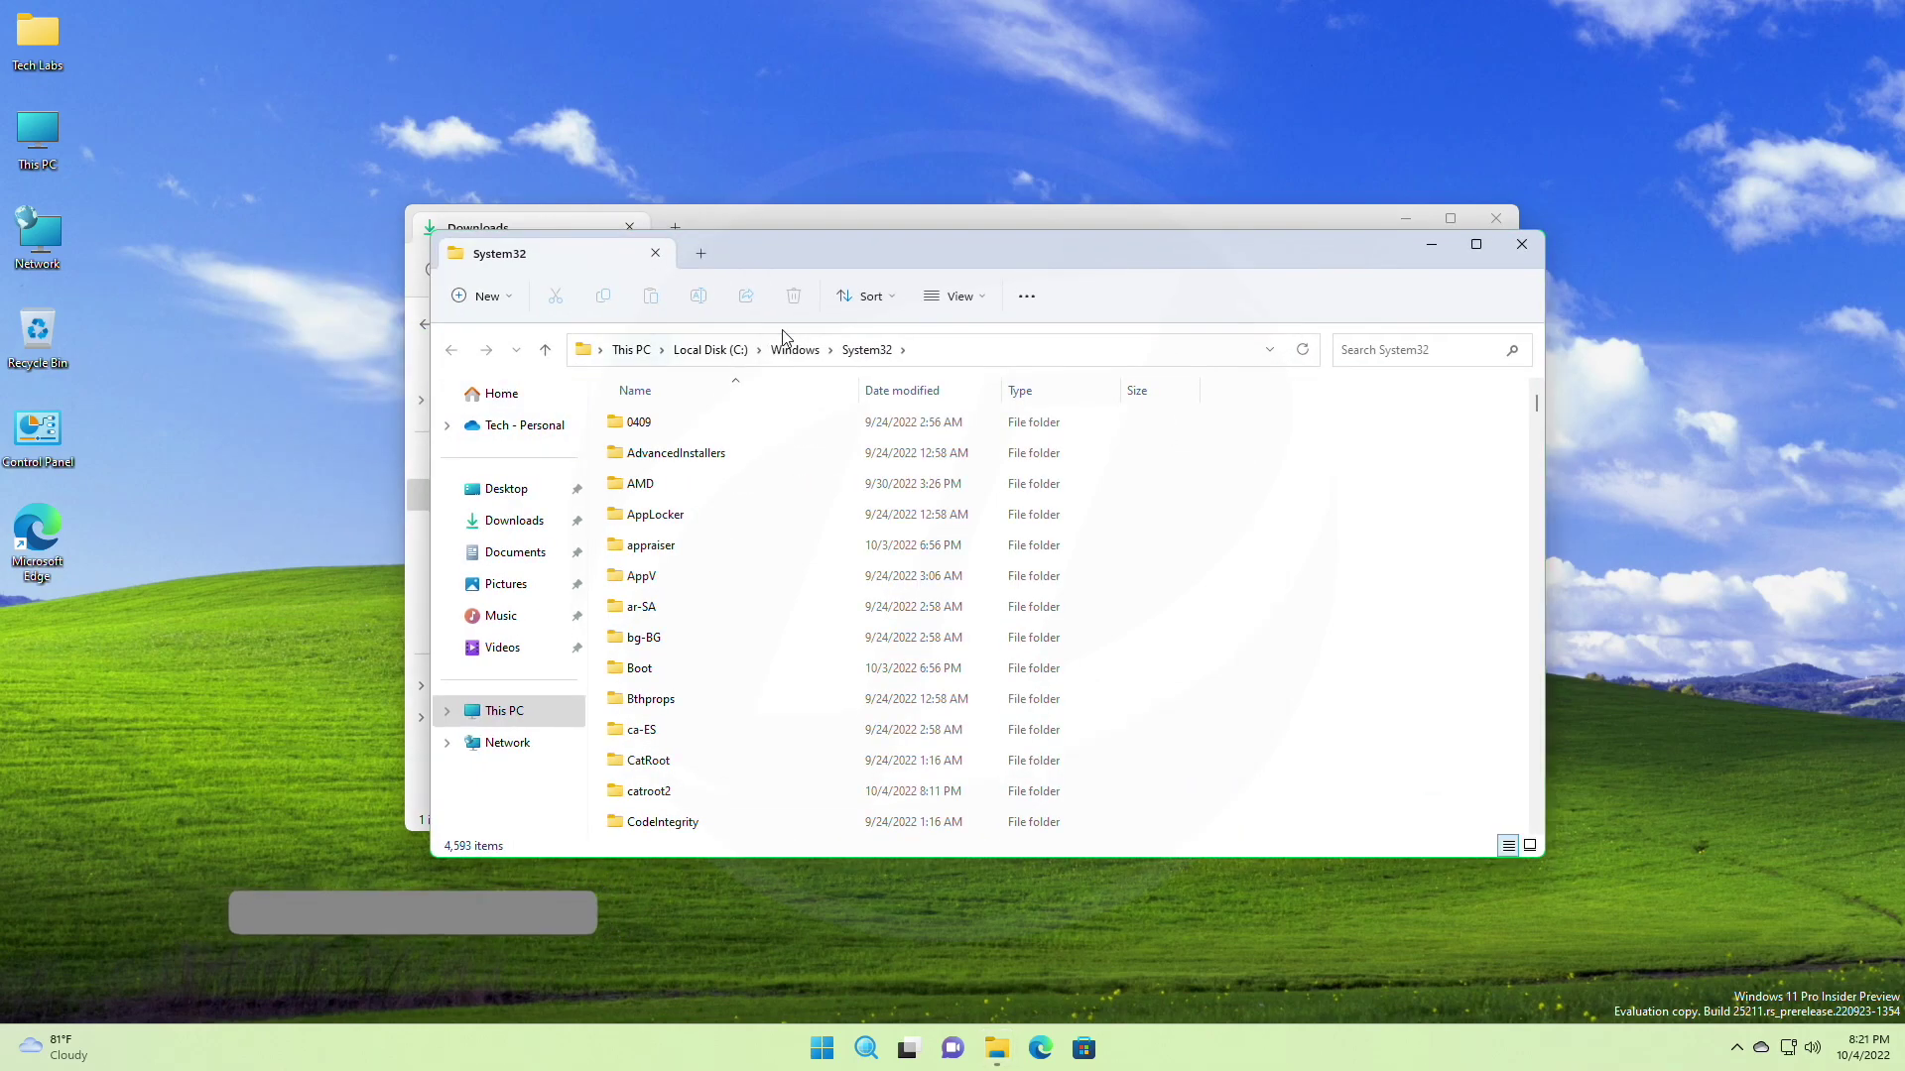
Step: Close both Explorer windows and launch Command Prompt as administrator
click(1521, 248)
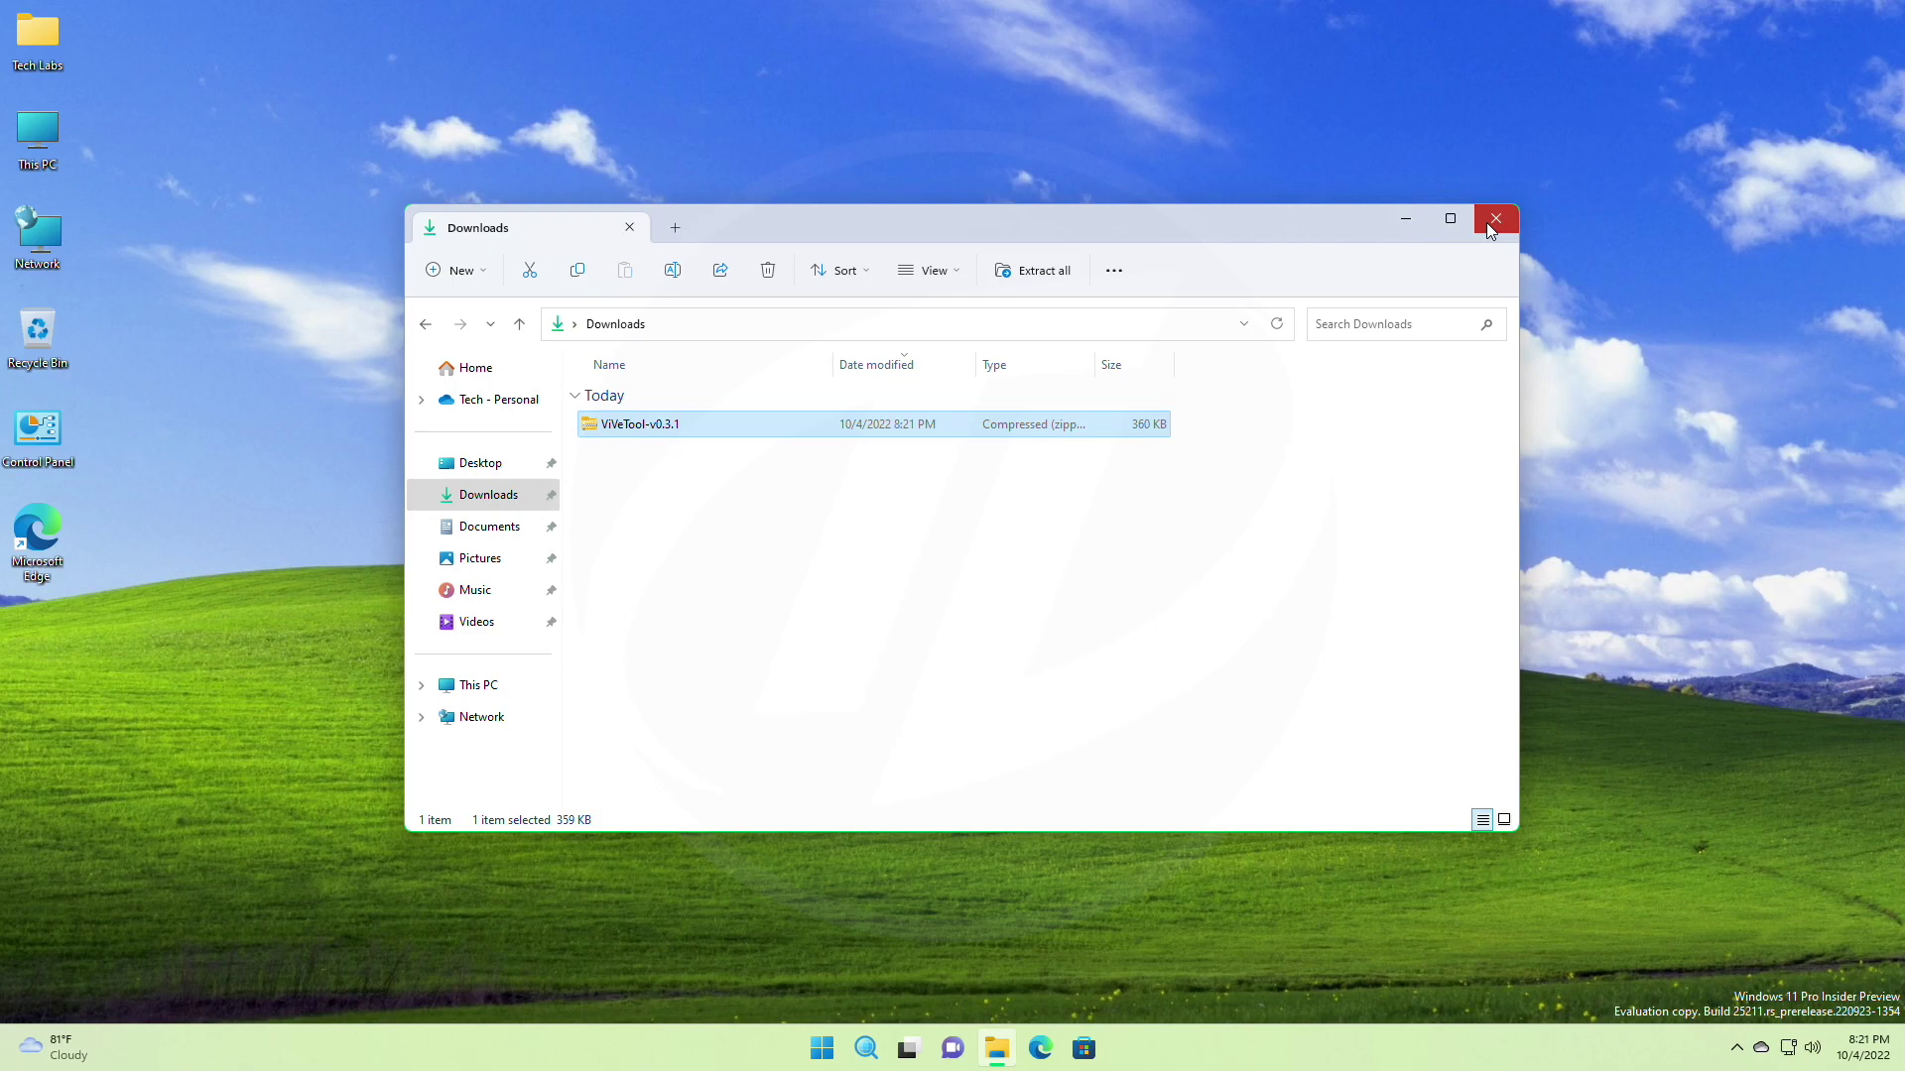
click(1487, 223)
key(super)
text(cmd)
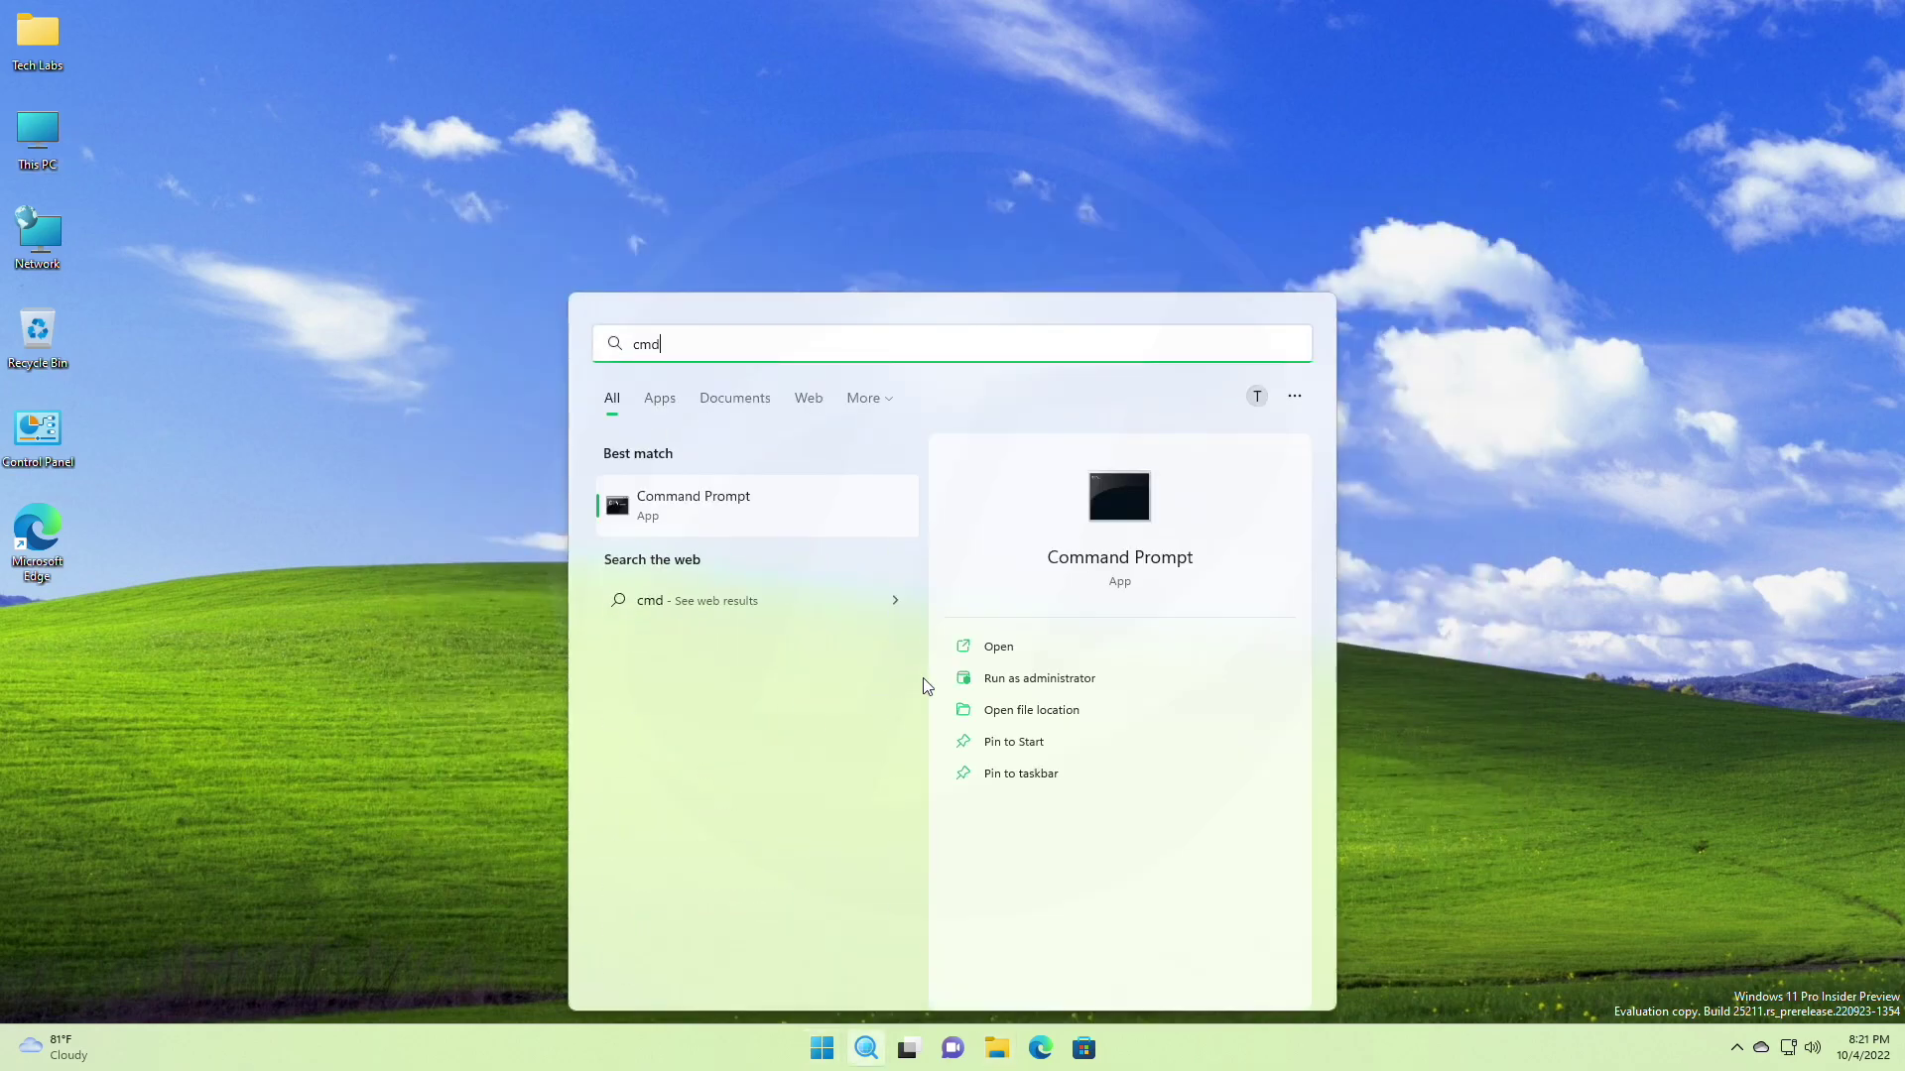
click(974, 682)
click(874, 682)
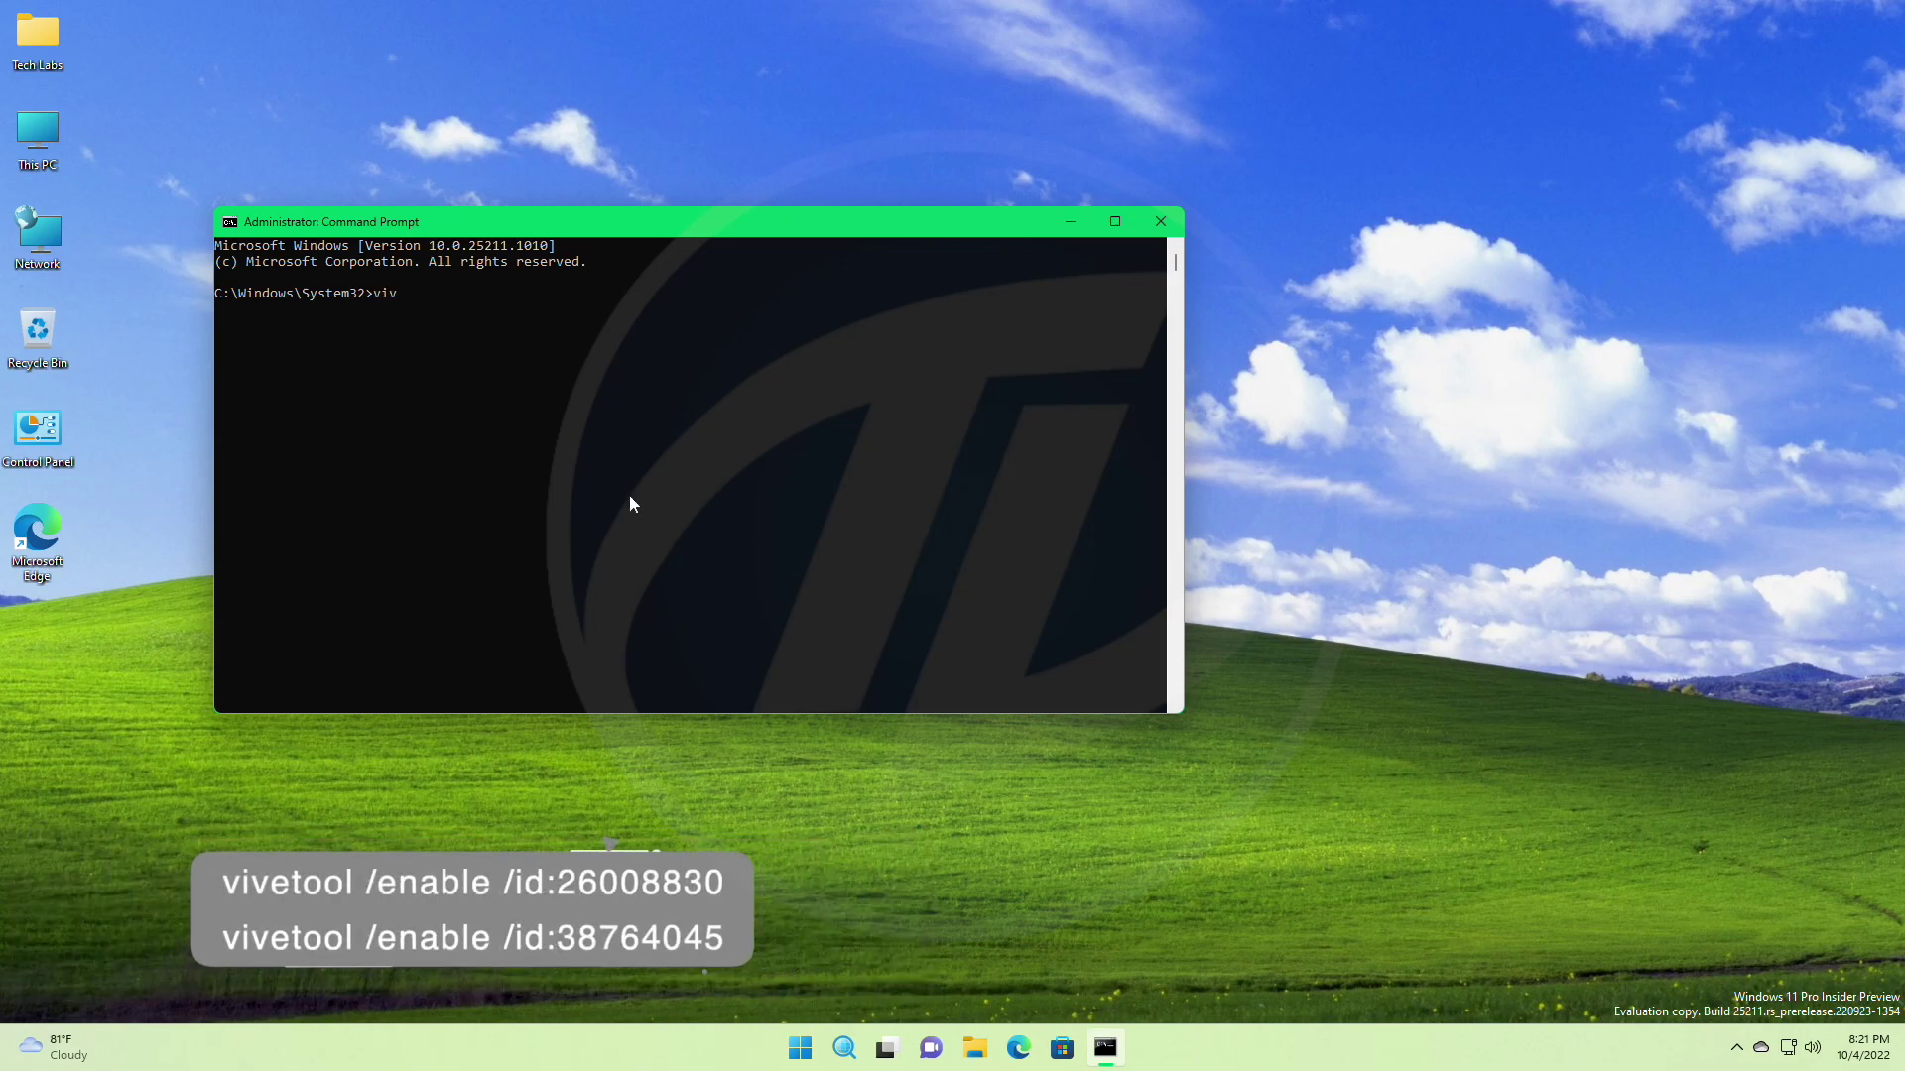
text(vivetool /e)
text(n)
text(able)
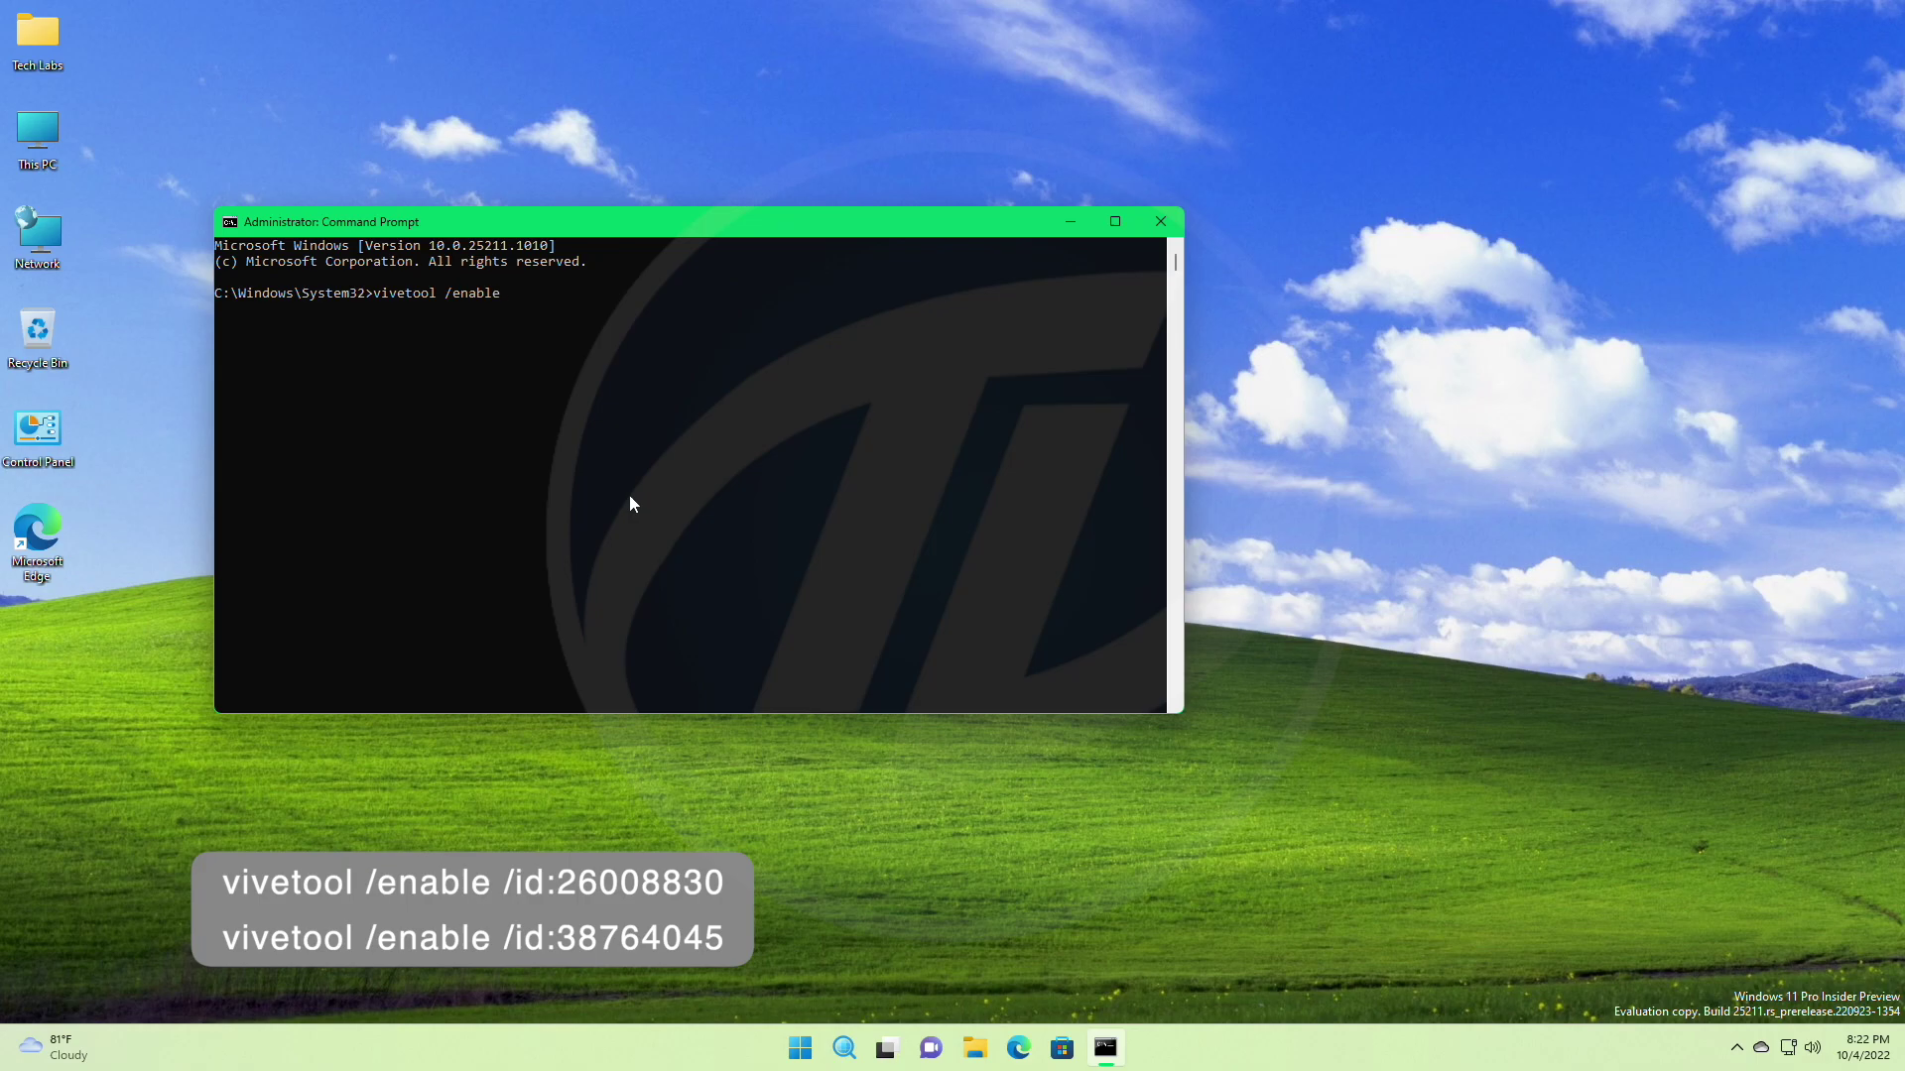
text( /i)
text(d:)
text(2)
text(600883)
text(0)
Step: Run 'vivetool /enable /id:26008830' in the administrator Command Prompt
key(Return)
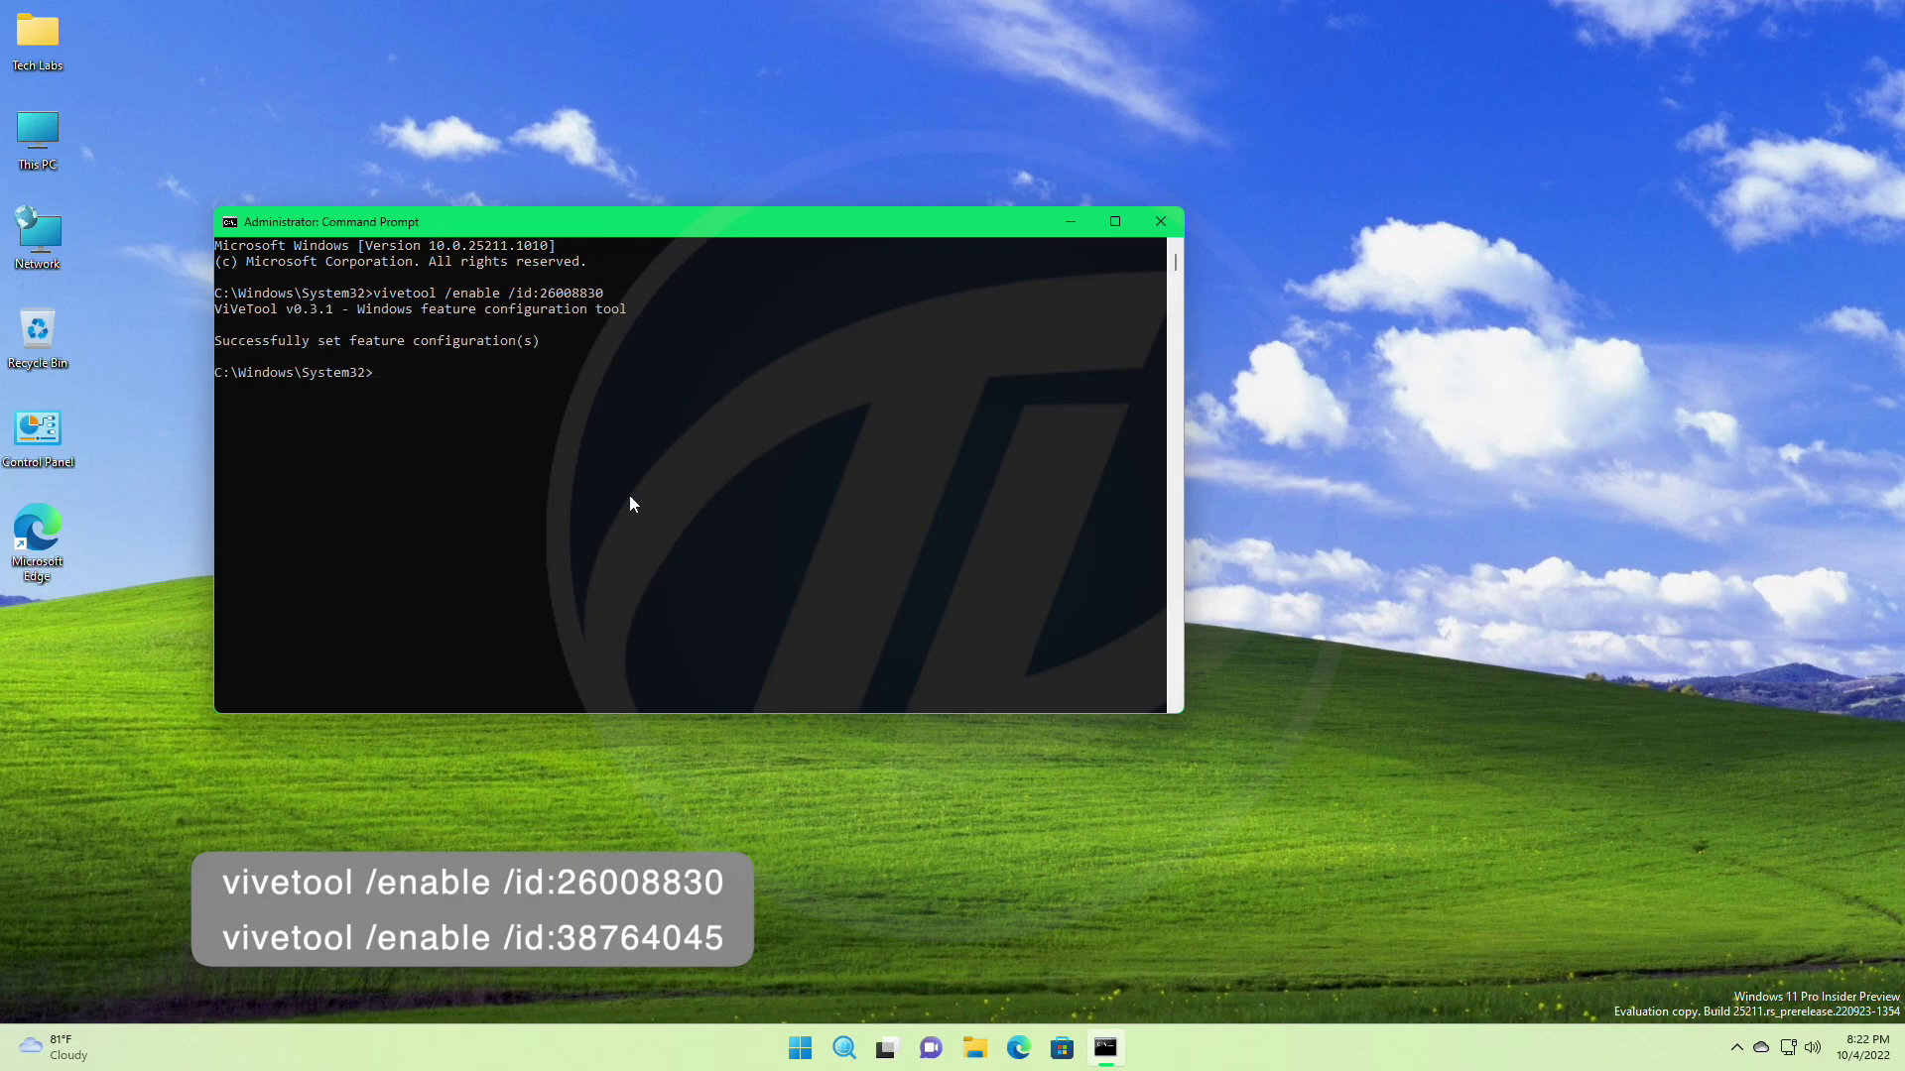
text(vivetoo)
text(l)
text( /enabl)
text(e /i)
text(d:)
text(38)
text(76)
text(40)
text(45)
Step: Run 'vivetool /enable /id:38764045' in the administrator Command Prompt
key(Return)
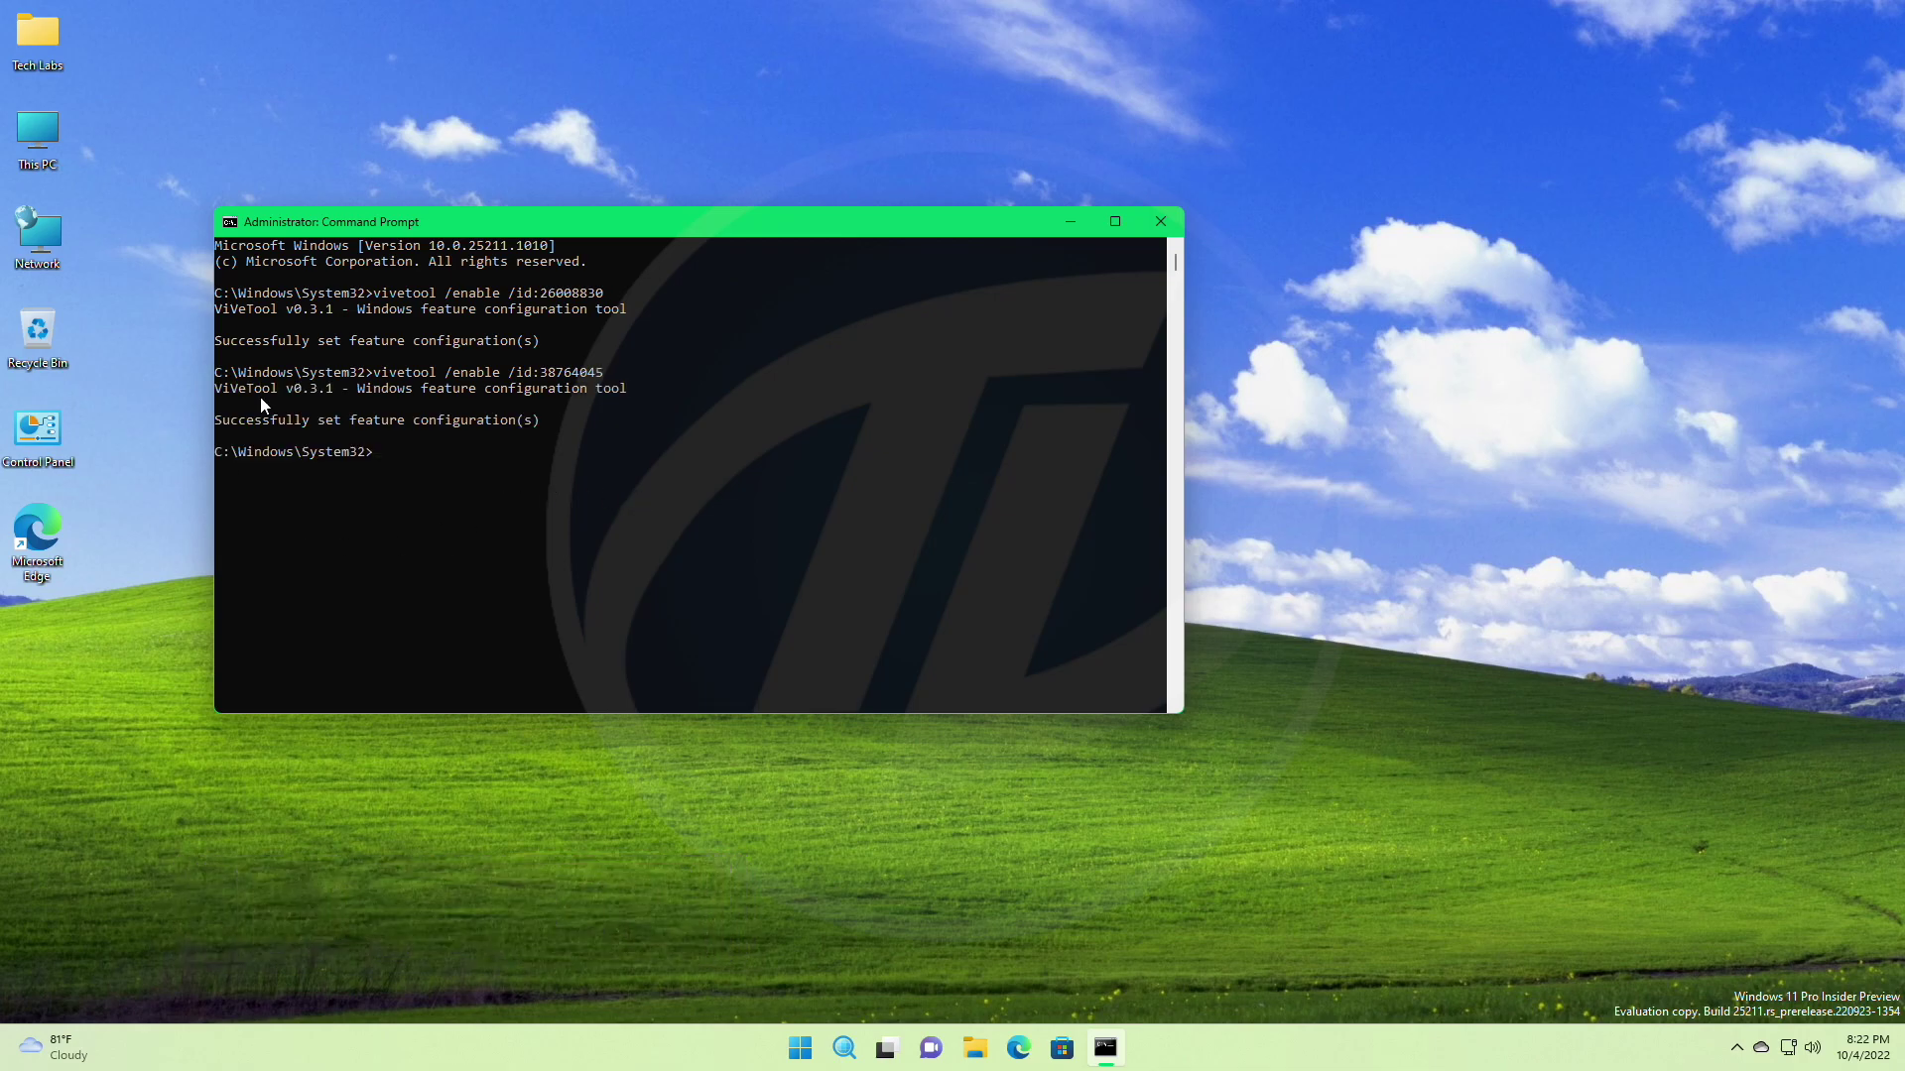
Step: Close Command Prompt, restart Windows, and dismiss the lock screen to sign in
click(1159, 213)
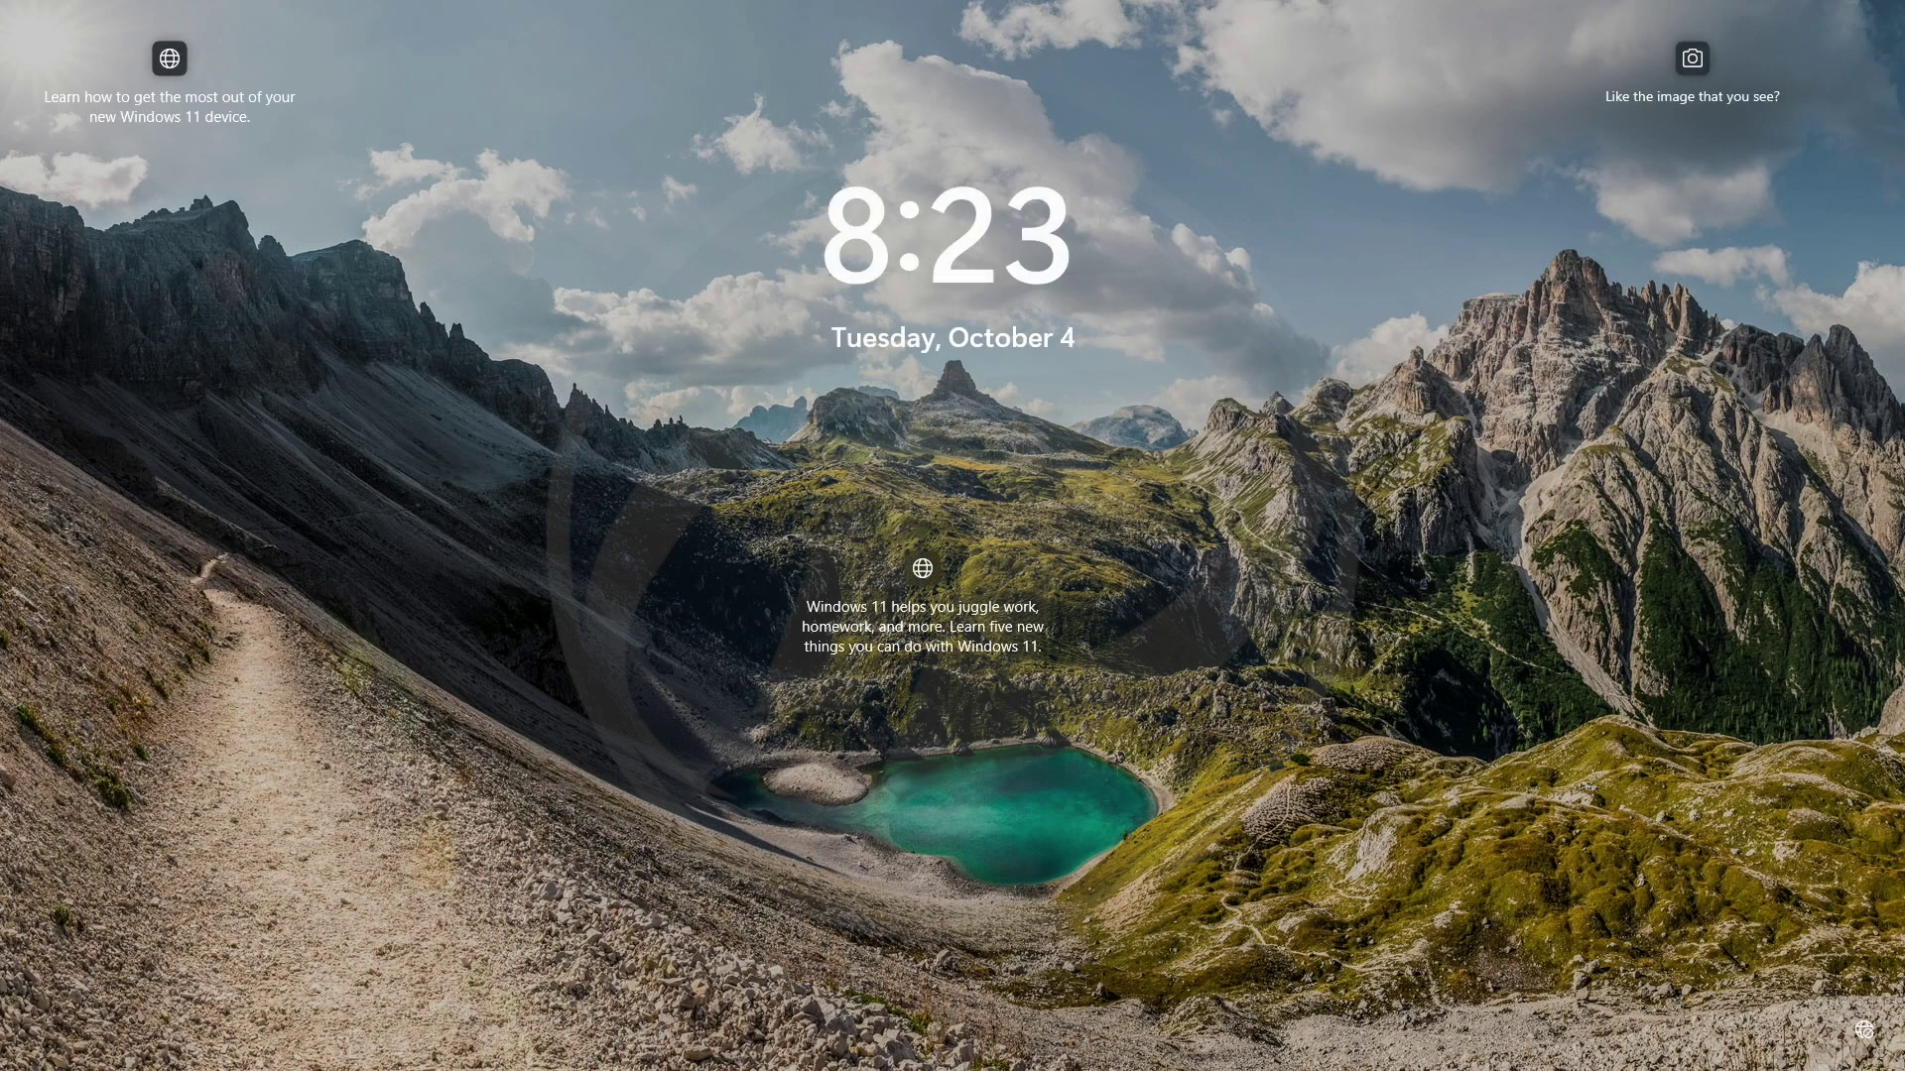
key(space)
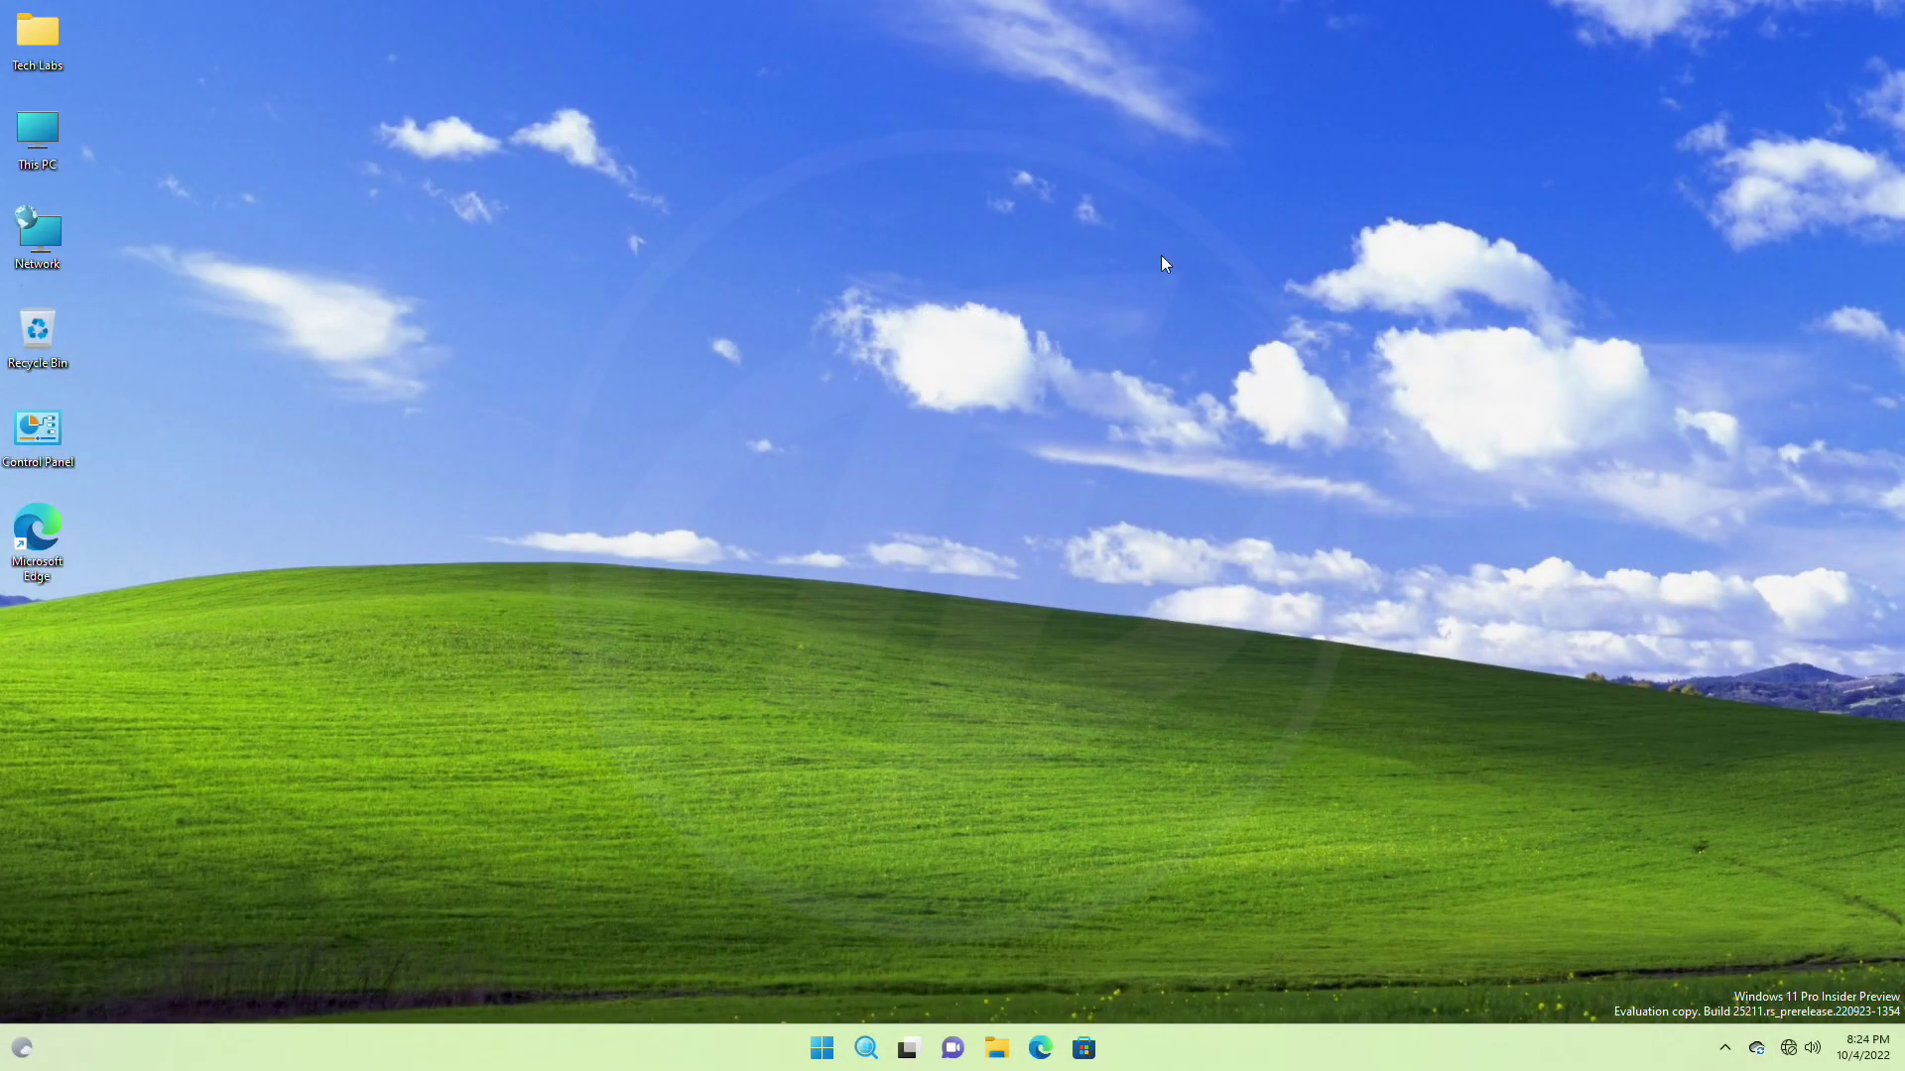
Step: Open the hidden-icons flyout from the up-arrow chevron in the Windows 11 system tray
click(1724, 1048)
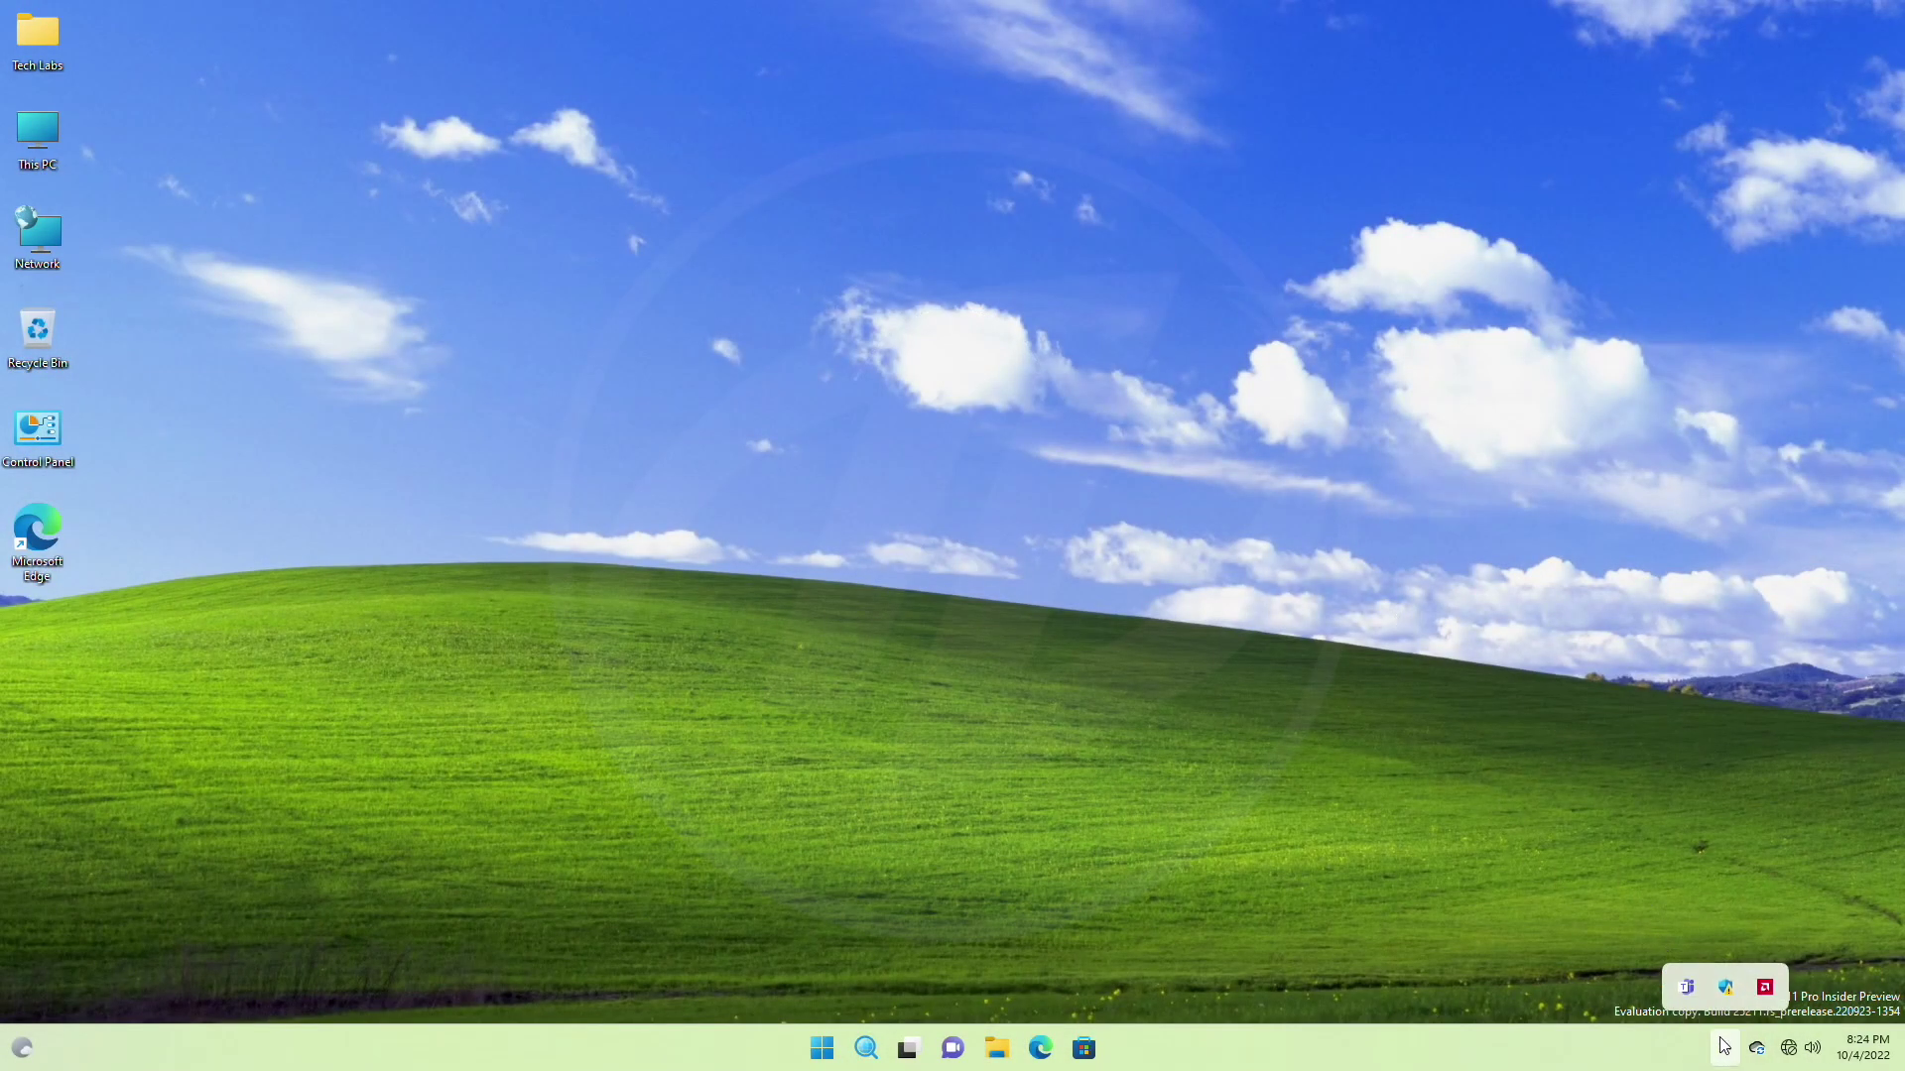